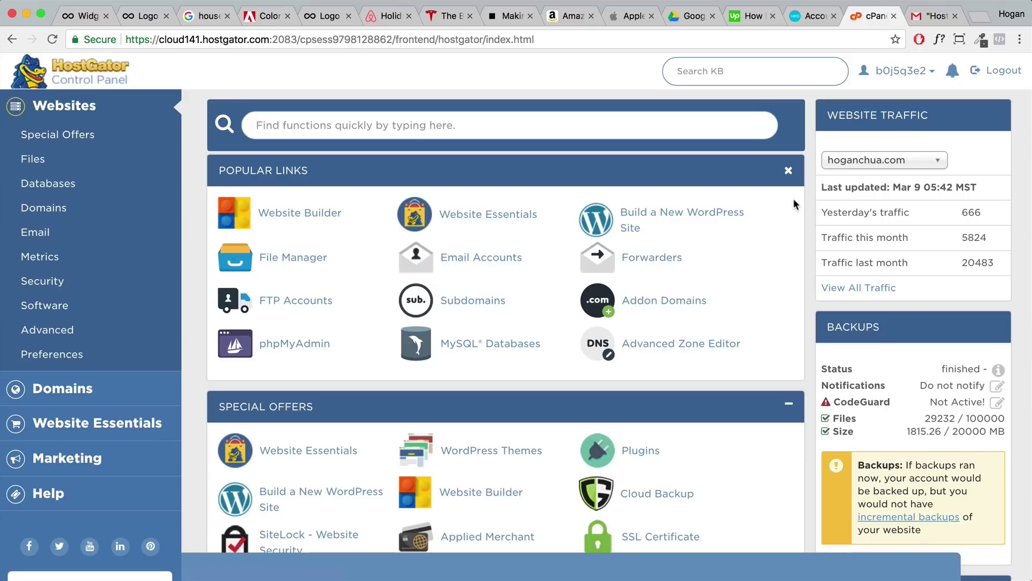
- Search the cPanel page for 'email account' and open Email Accounts under Popular Links
{"action": "key", "text": "super+f"}
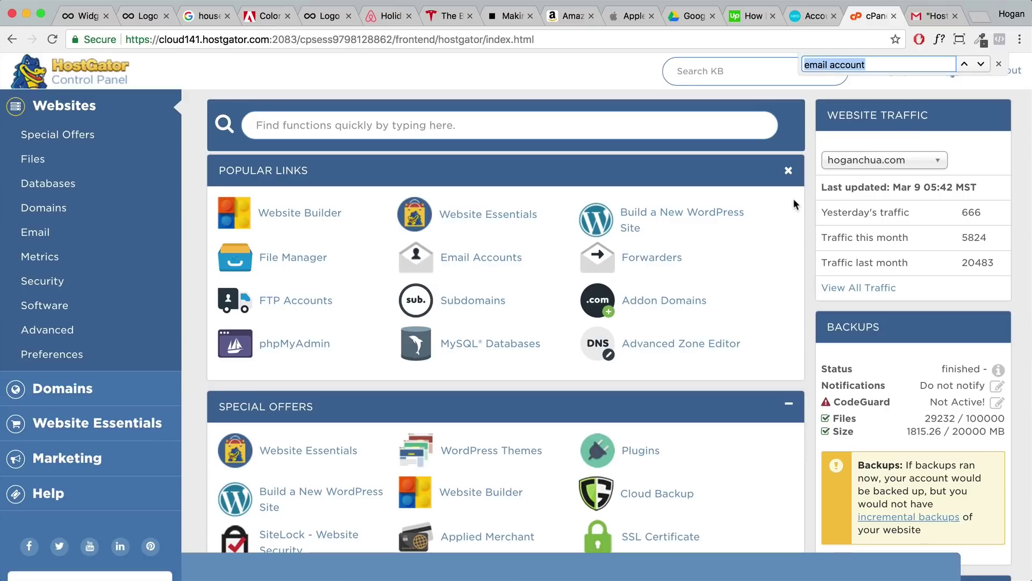
{"action": "left_click", "coordinate": [917, 66]}
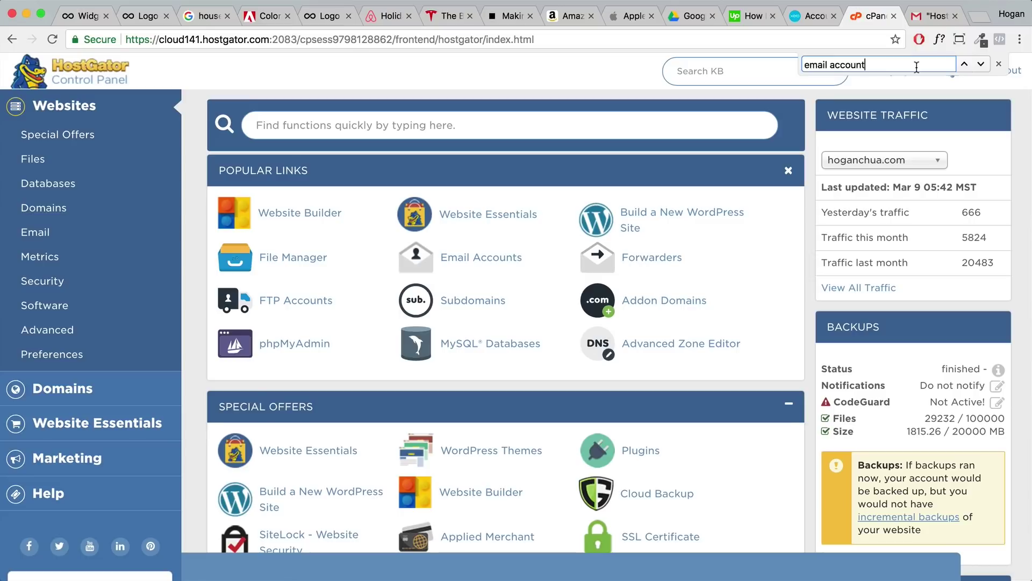
{"action": "key", "text": "Return"}
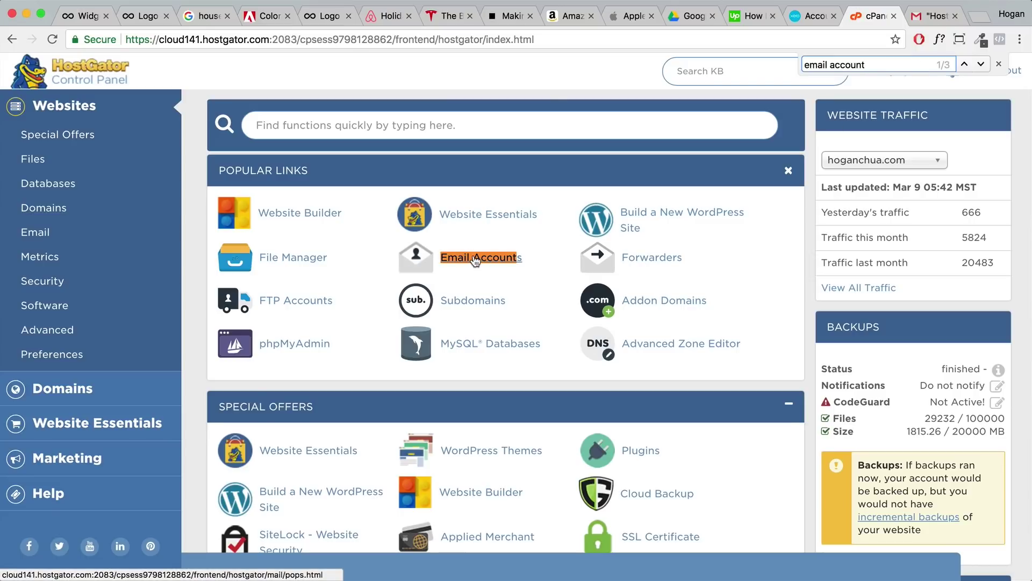
{"action": "left_click", "coordinate": [457, 262]}
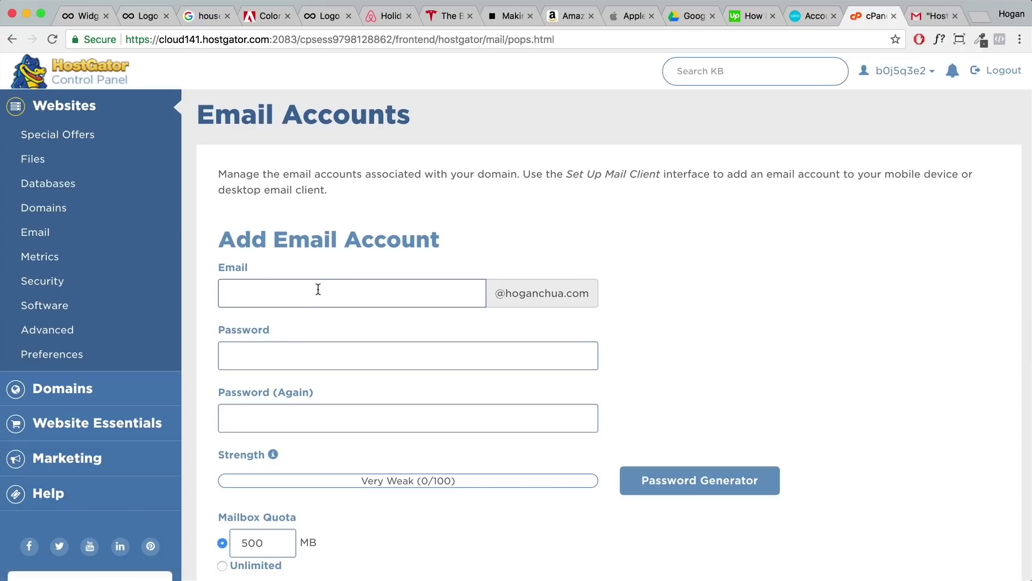
- Enter mailbox name 'test', type the password in both fields, and set a 500 MB quota
{"action": "left_click", "coordinate": [316, 288]}
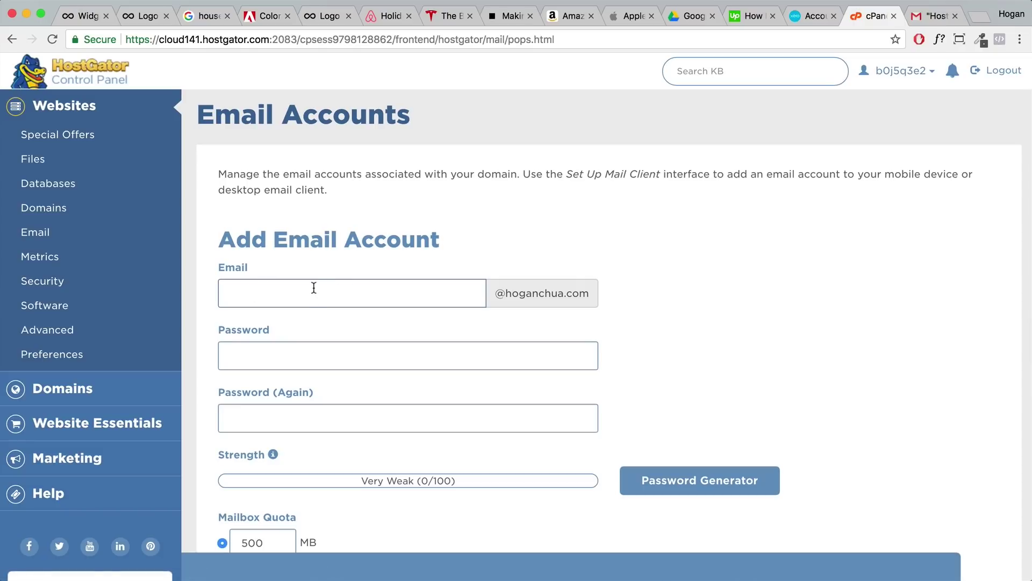
{"action": "type", "text": "test"}
{"action": "left_click", "coordinate": [389, 362]}
{"action": "type", "text": "password"}
{"action": "key", "text": "Tab"}
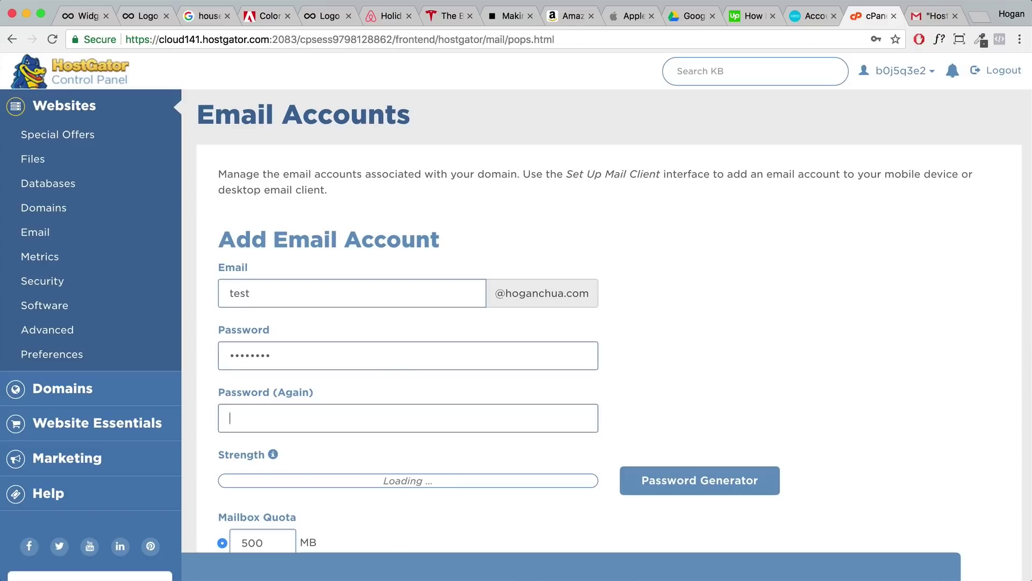
{"action": "type", "text": "password"}
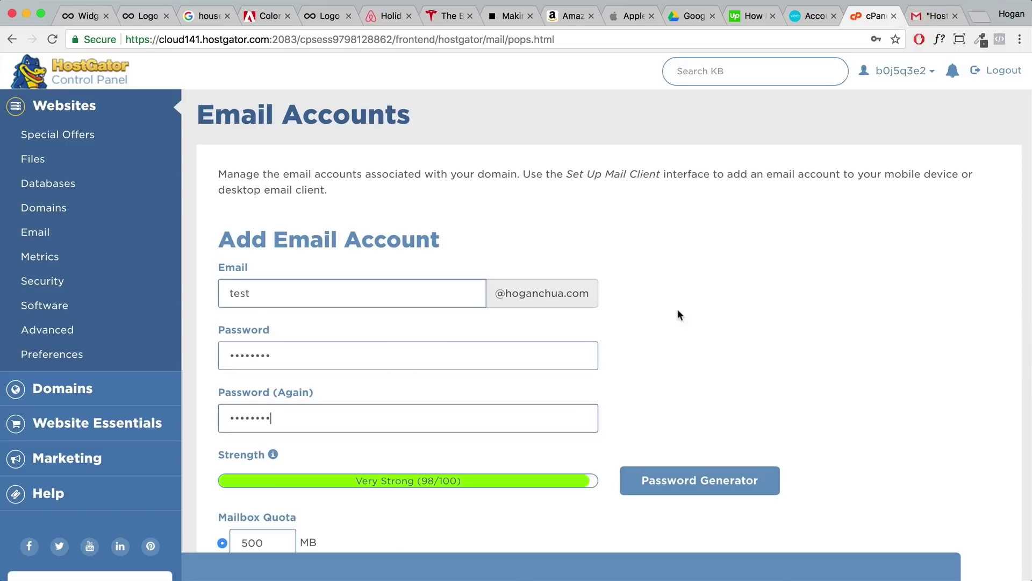
{"action": "scroll", "coordinate": [586, 360], "scroll_direction": "down", "scroll_amount": 5}
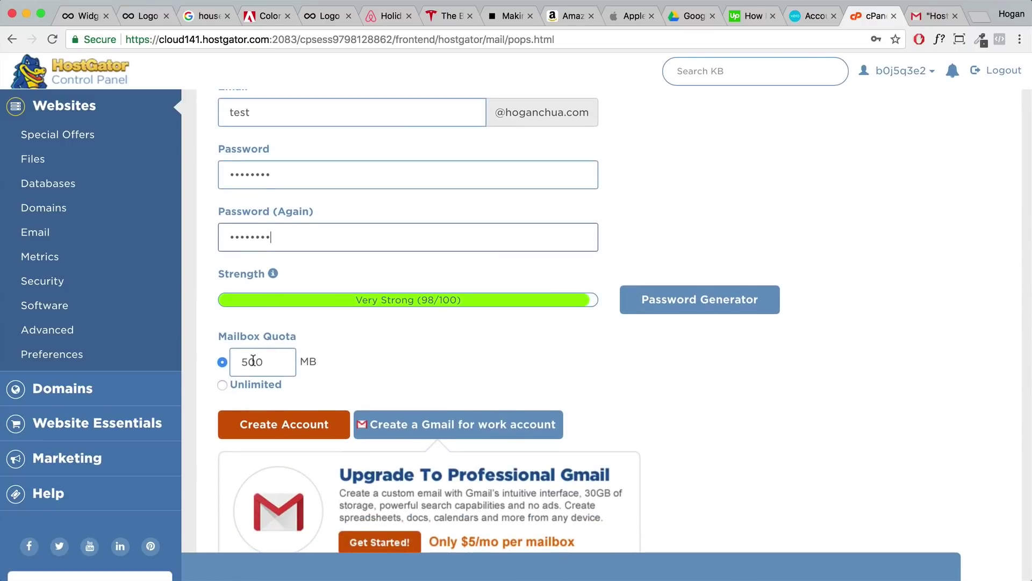
{"action": "left_click_drag", "start_coordinate": [264, 361], "coordinate": [239, 362]}
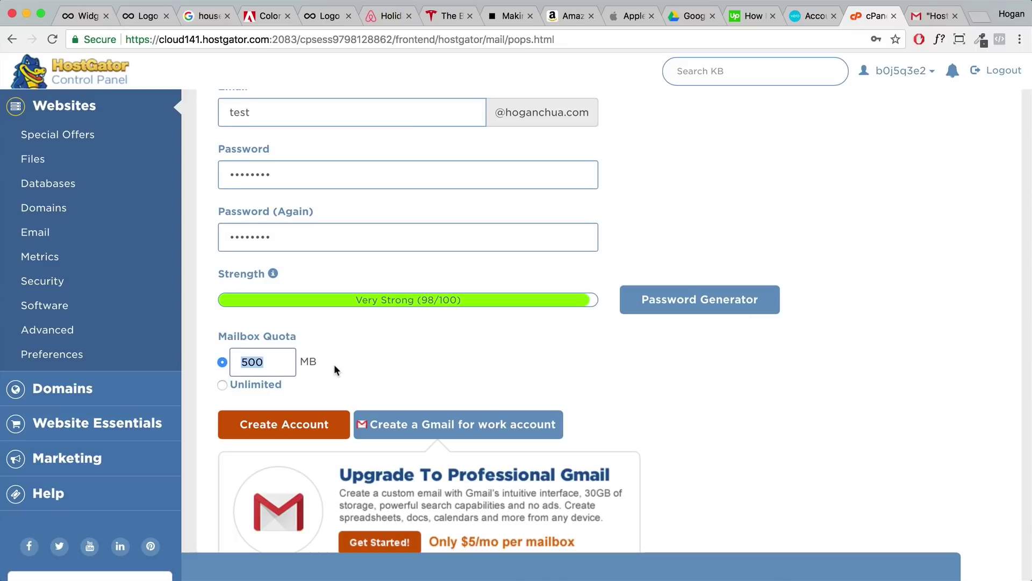
{"action": "scroll", "coordinate": [337, 371], "scroll_direction": "down", "scroll_amount": 3}
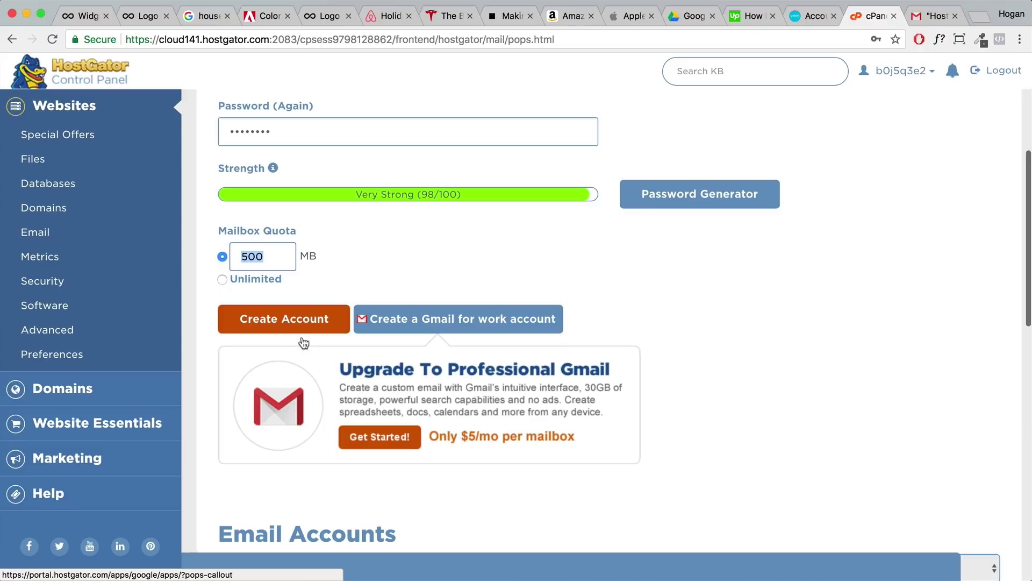
{"action": "left_click", "coordinate": [262, 324]}
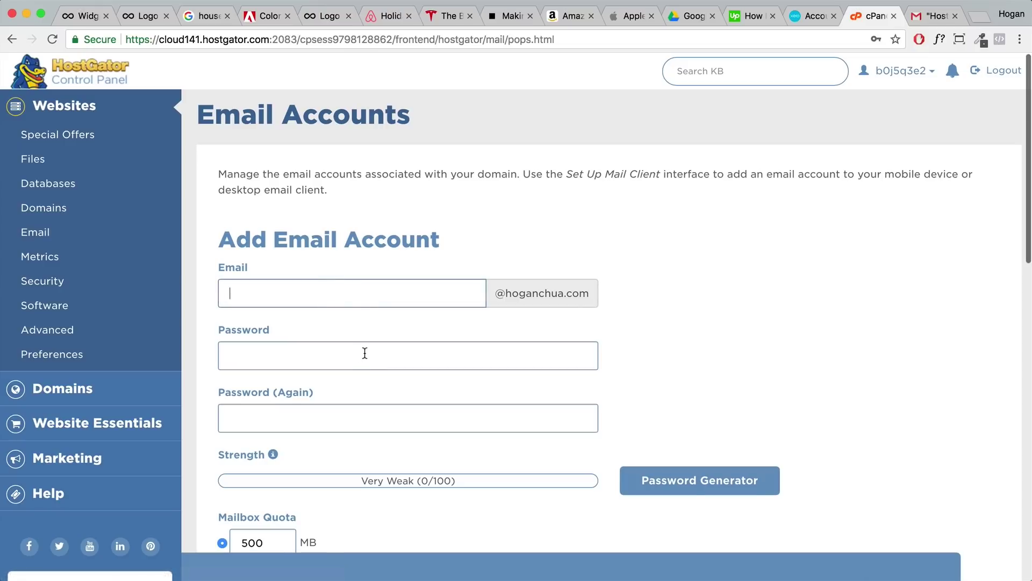
{"action": "scroll", "coordinate": [360, 353], "scroll_direction": "down", "scroll_amount": 5}
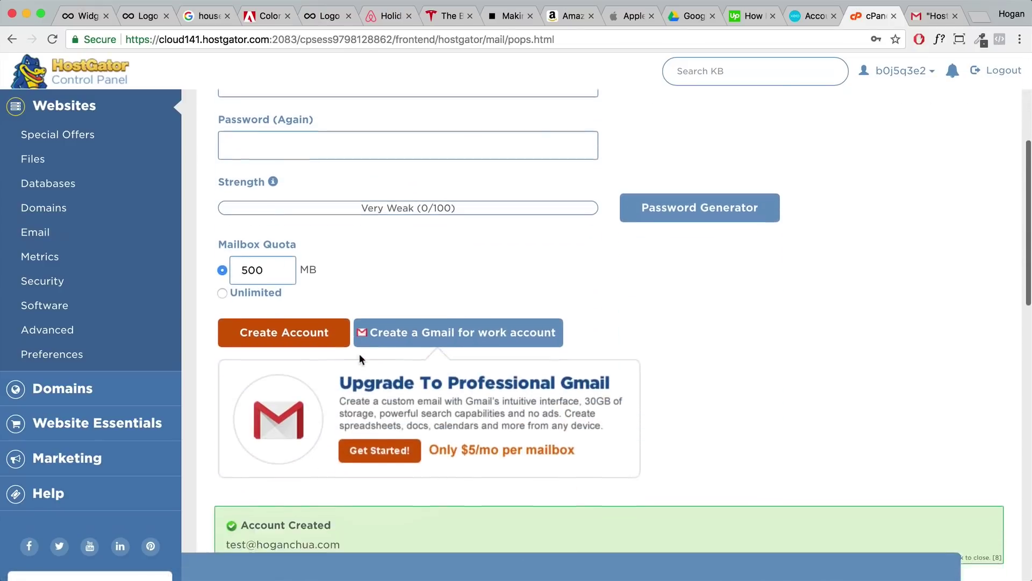
{"action": "scroll", "coordinate": [359, 354], "scroll_direction": "down", "scroll_amount": 4}
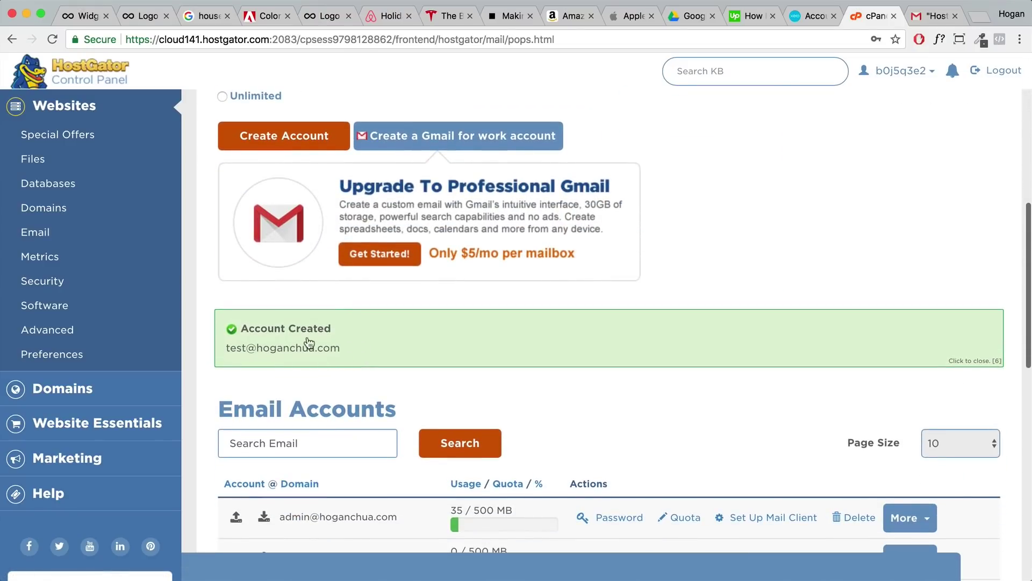
{"action": "scroll", "coordinate": [304, 342], "scroll_direction": "down", "scroll_amount": 2}
{"action": "left_click_drag", "start_coordinate": [403, 324], "coordinate": [219, 319]}
{"action": "scroll", "coordinate": [256, 345], "scroll_direction": "down", "scroll_amount": 5}
{"action": "scroll", "coordinate": [257, 345], "scroll_direction": "down", "scroll_amount": 1}
{"action": "left_click_drag", "start_coordinate": [388, 413], "coordinate": [269, 415]}
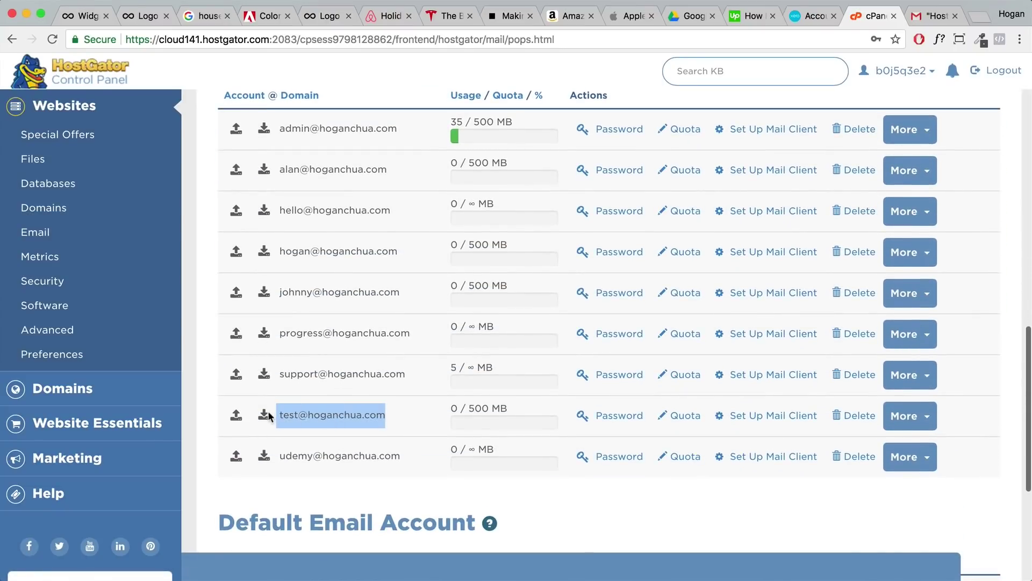
{"action": "scroll", "coordinate": [273, 413], "scroll_direction": "down", "scroll_amount": 3}
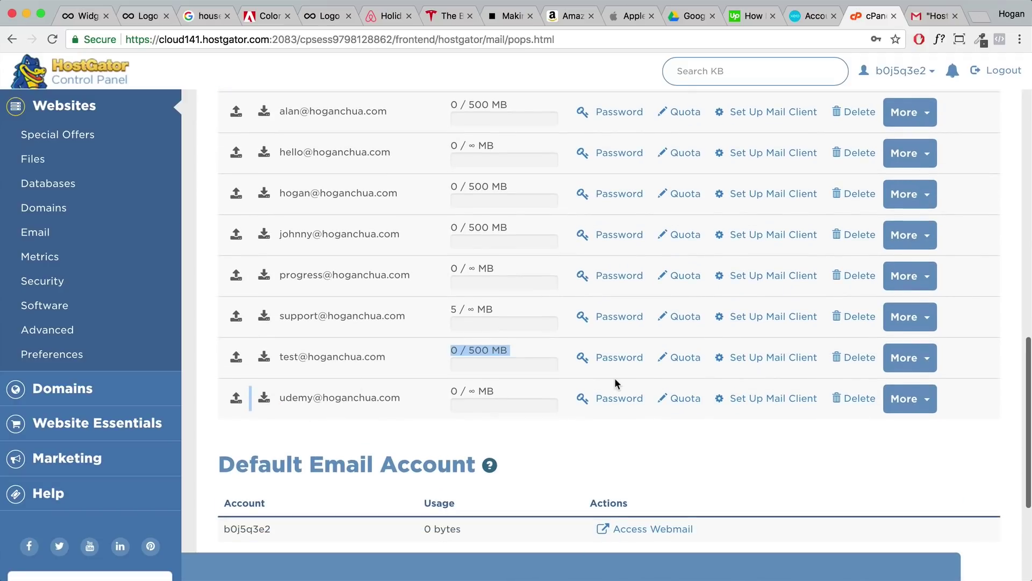
{"action": "left_click", "coordinate": [931, 361]}
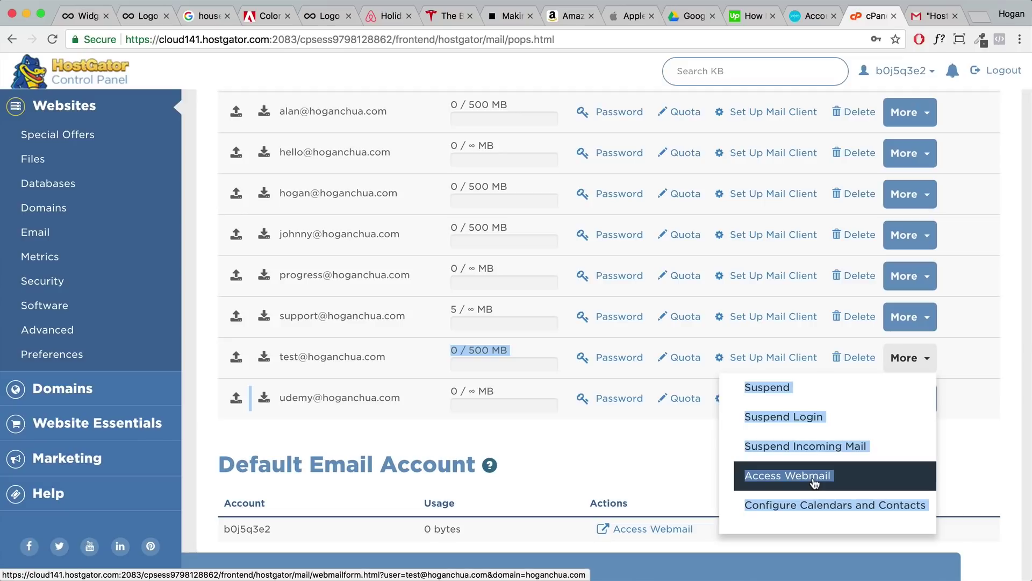
{"action": "left_click", "coordinate": [693, 460]}
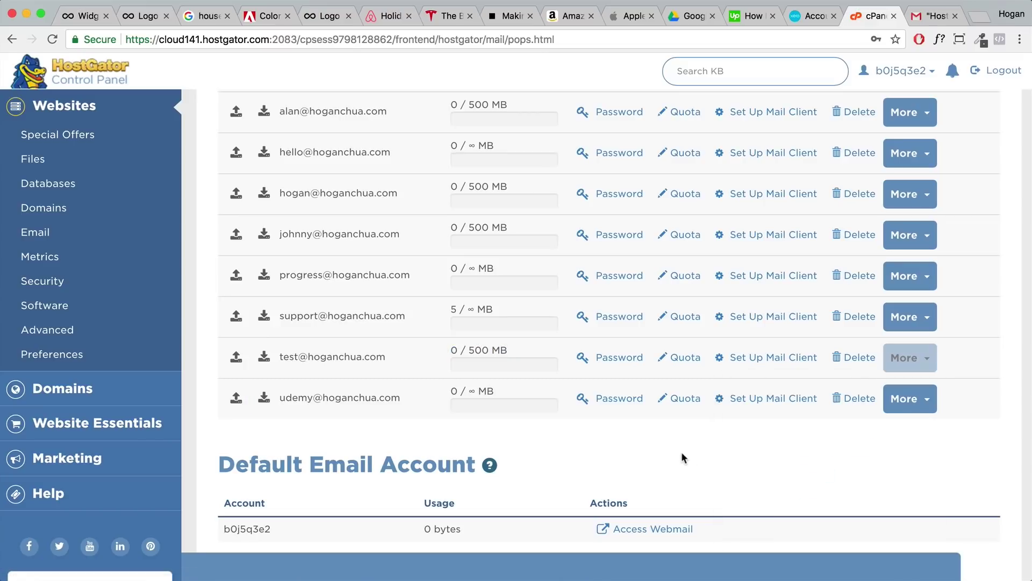
- In Gmail's Settings under Accounts and Import, choose Add a mail account
{"action": "left_click", "coordinate": [920, 17]}
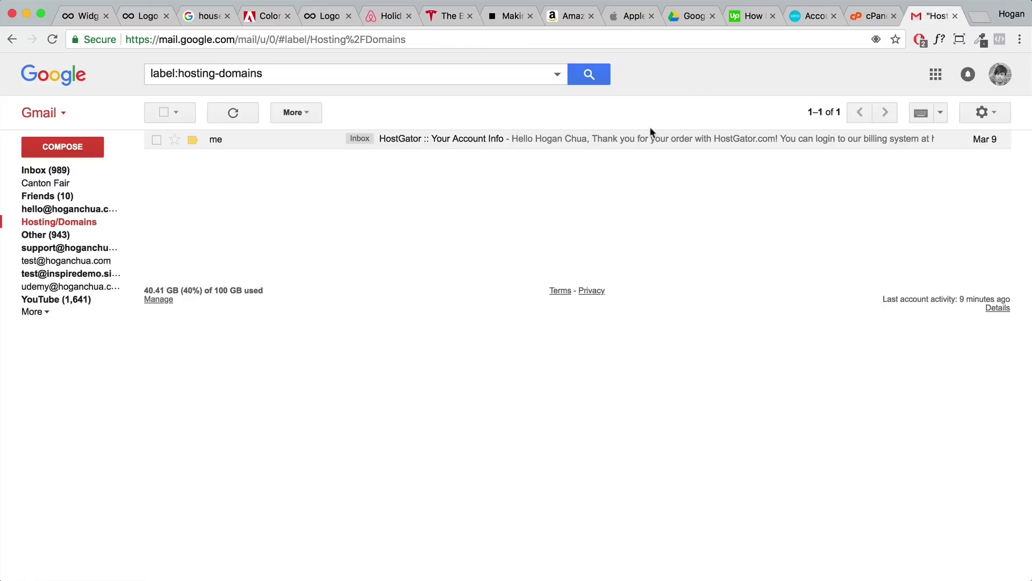
{"action": "left_click", "coordinate": [987, 114]}
{"action": "left_click", "coordinate": [944, 219]}
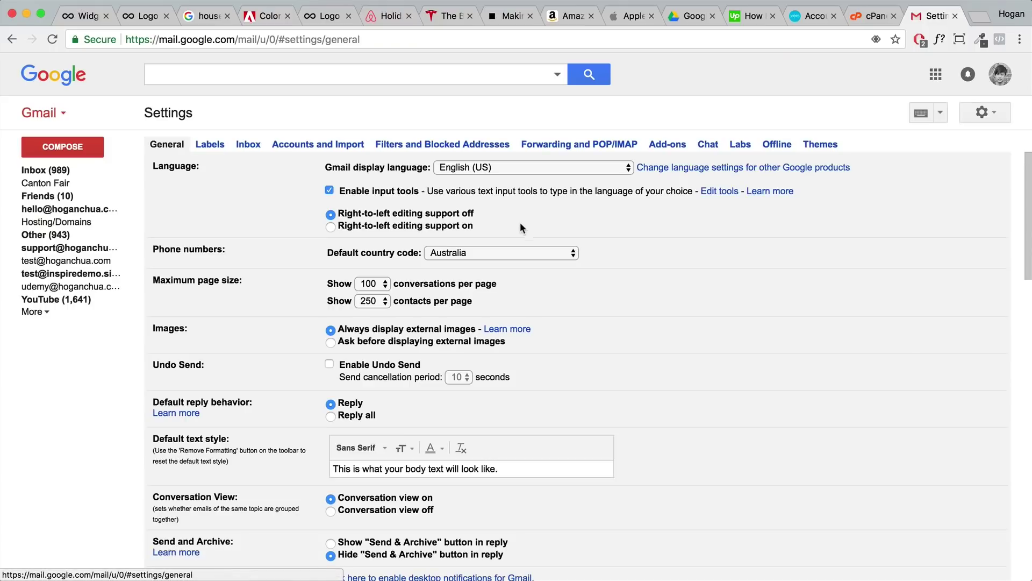
{"action": "left_click", "coordinate": [319, 144]}
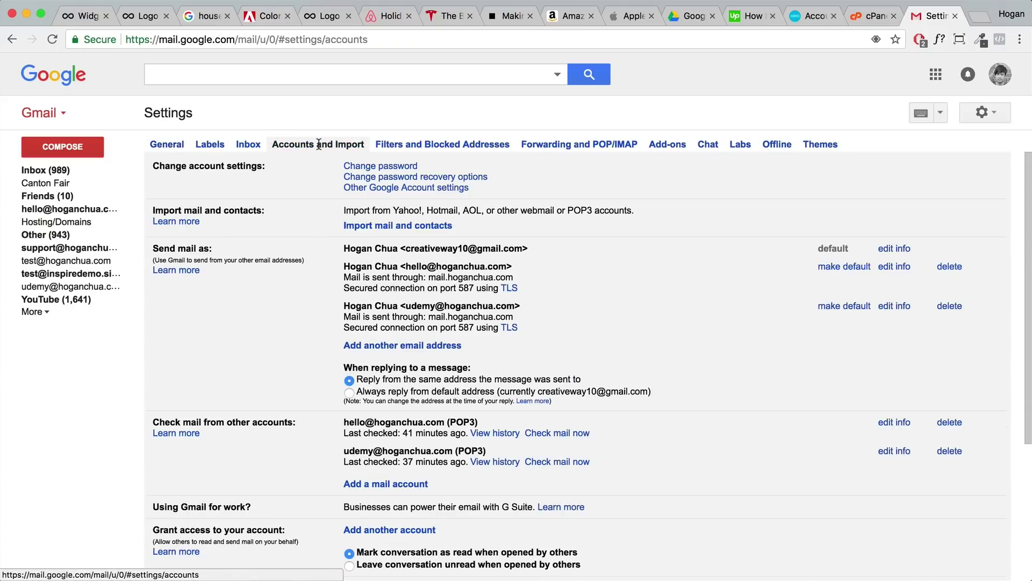
{"action": "scroll", "coordinate": [215, 269], "scroll_direction": "down", "scroll_amount": 5}
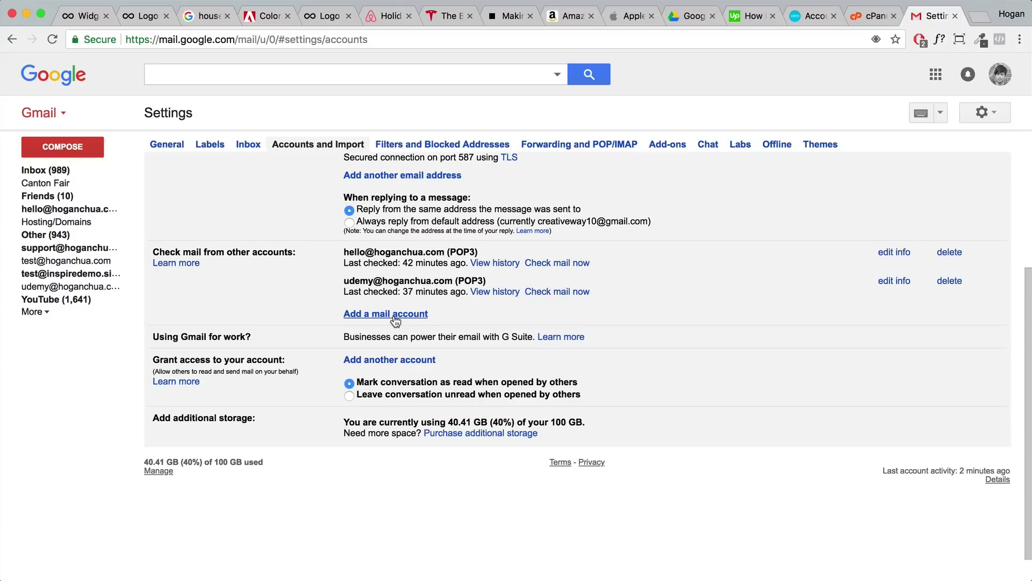
{"action": "left_click", "coordinate": [394, 317]}
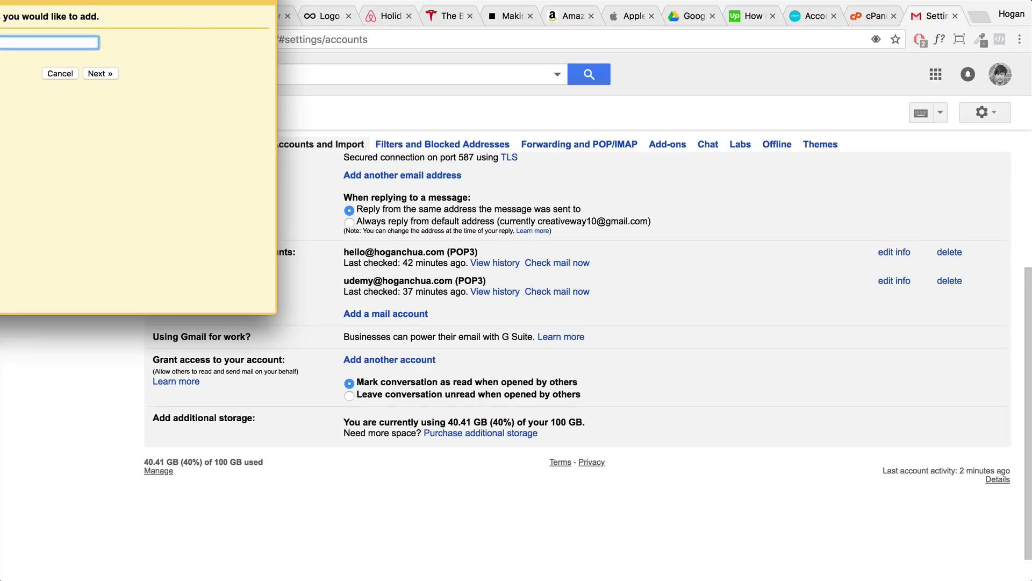
{"action": "left_click_drag", "start_coordinate": [172, 0], "coordinate": [649, 109]}
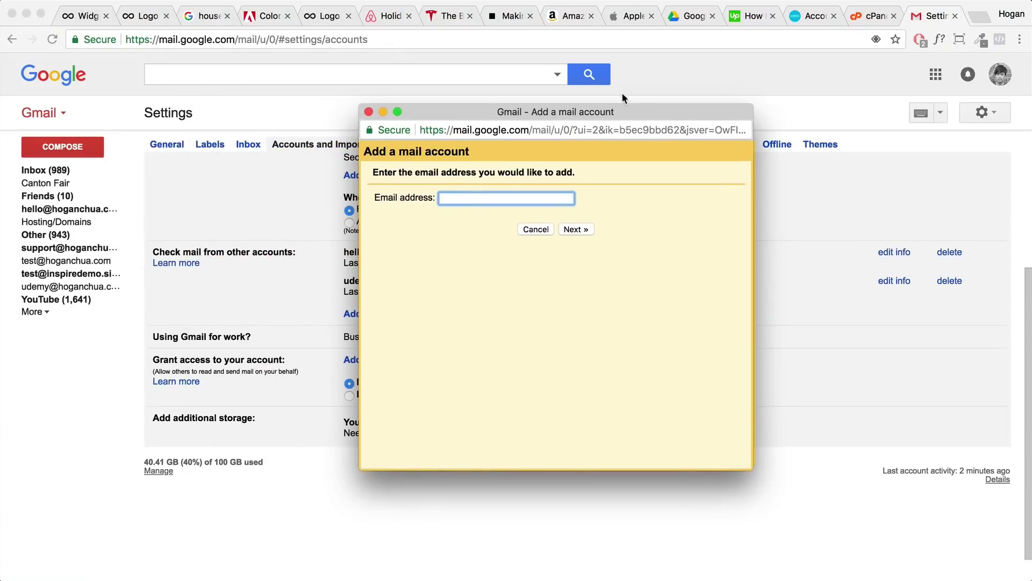
{"action": "left_click", "coordinate": [486, 199]}
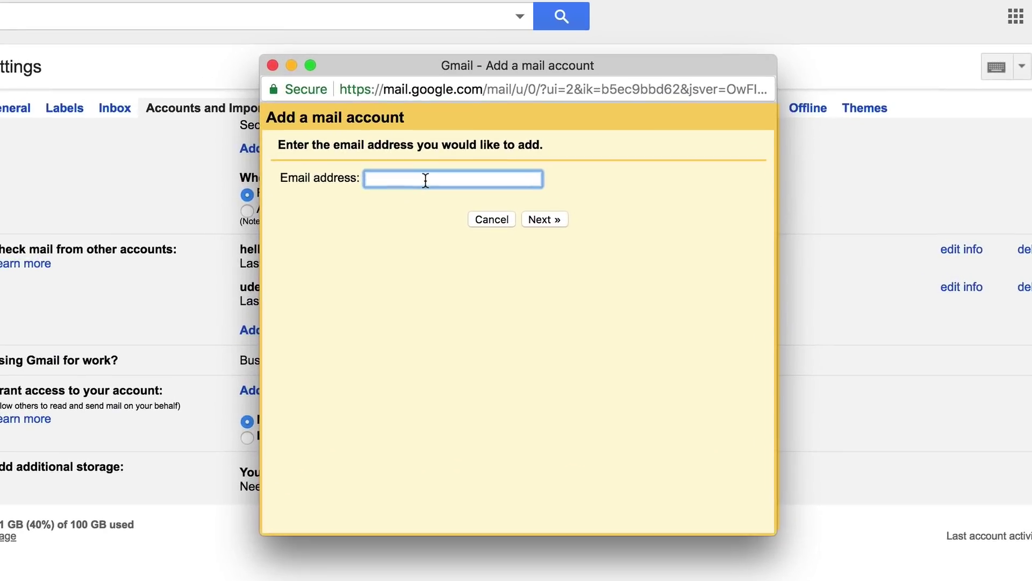
{"action": "type", "text": "test"}
{"action": "key", "text": "Down"}
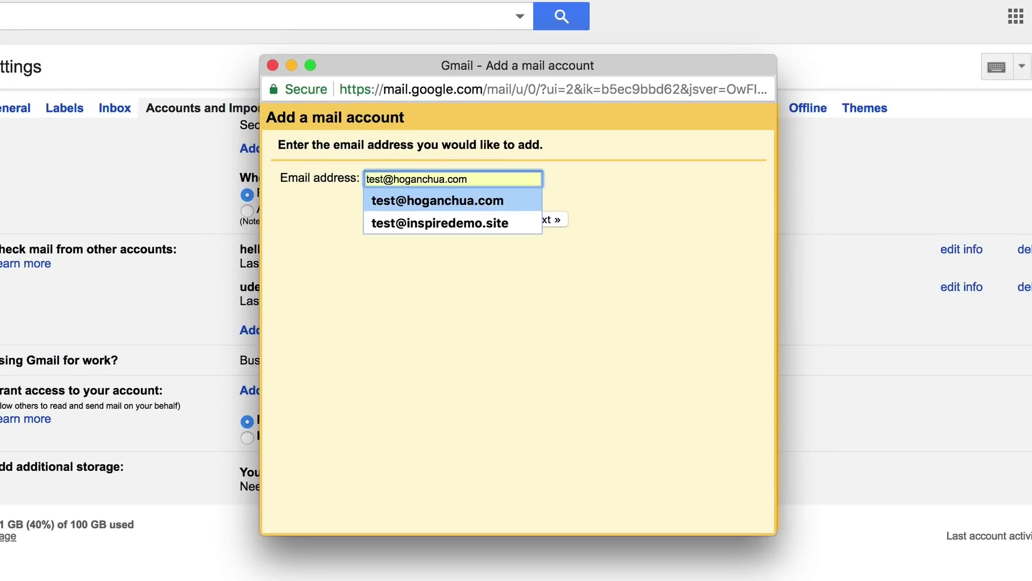
{"action": "key", "text": "Return"}
{"action": "left_click", "coordinate": [549, 220]}
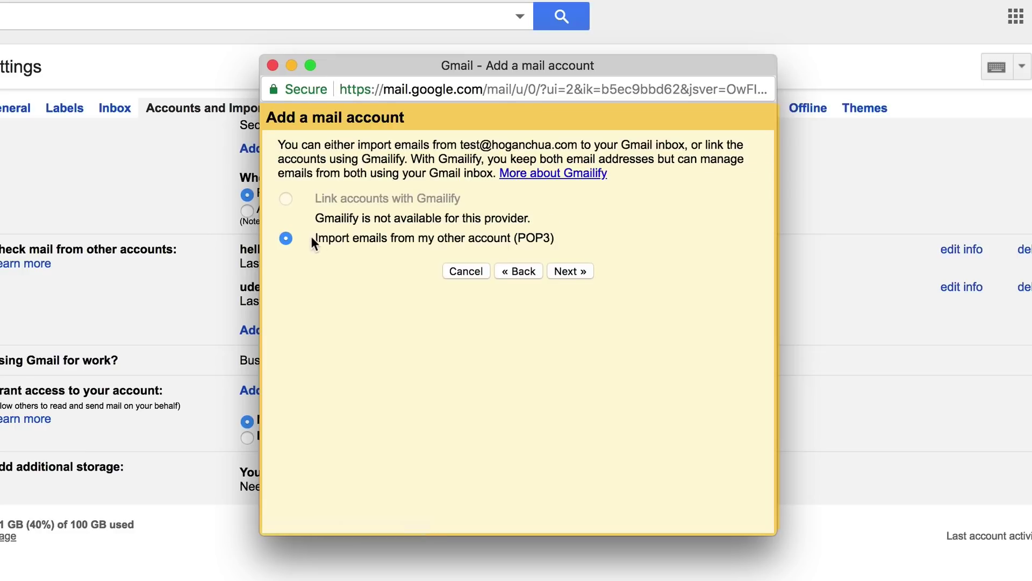
{"action": "left_click", "coordinate": [573, 271]}
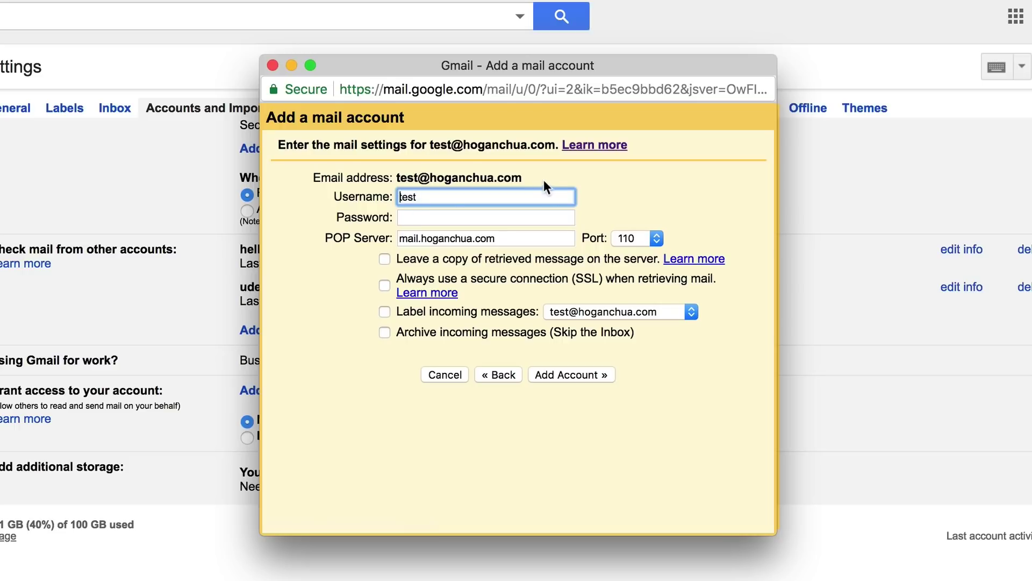
{"action": "left_click_drag", "start_coordinate": [521, 175], "coordinate": [397, 176]}
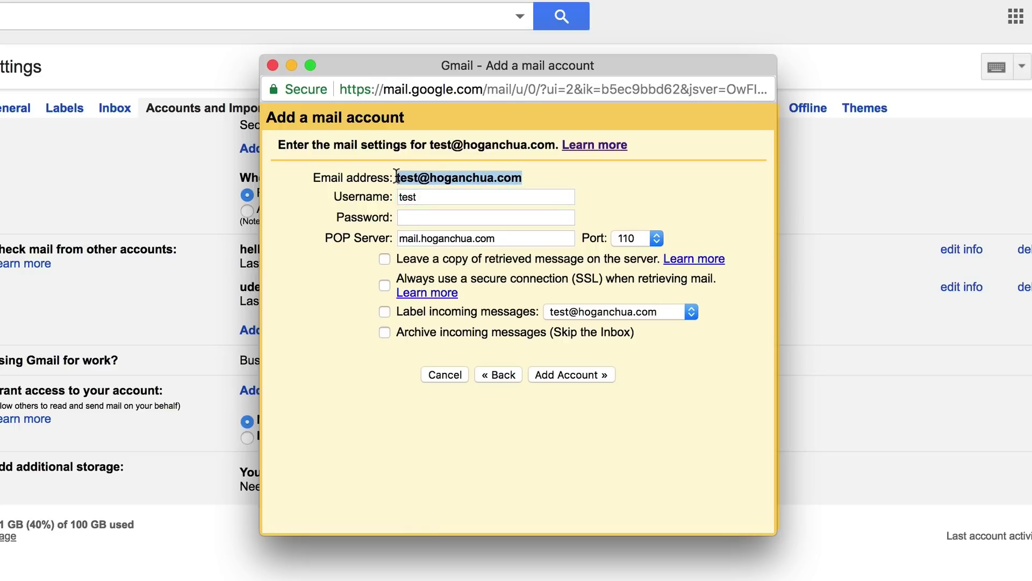
{"action": "right_click", "coordinate": [408, 175]}
{"action": "left_click", "coordinate": [437, 213]}
{"action": "double_click", "coordinate": [424, 197]}
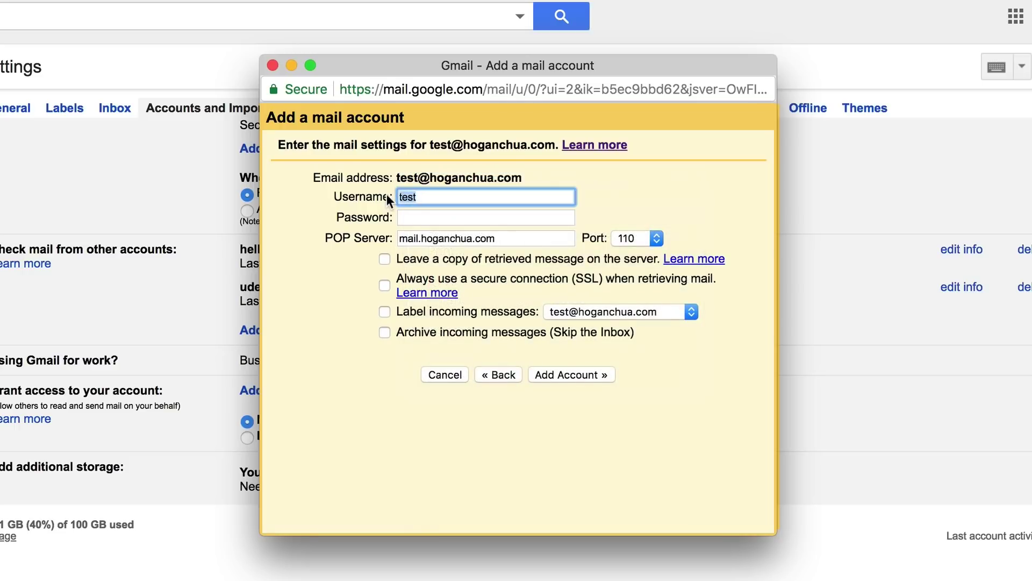
{"action": "key", "text": "super+v"}
{"action": "left_click", "coordinate": [462, 210]}
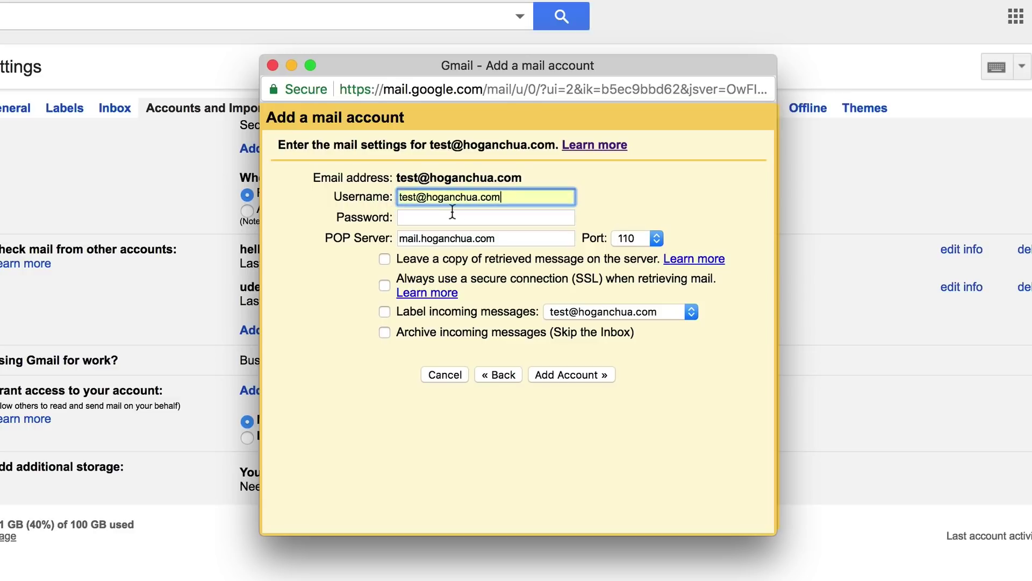
{"action": "left_click", "coordinate": [428, 215]}
{"action": "type", "text": "•••••••"}
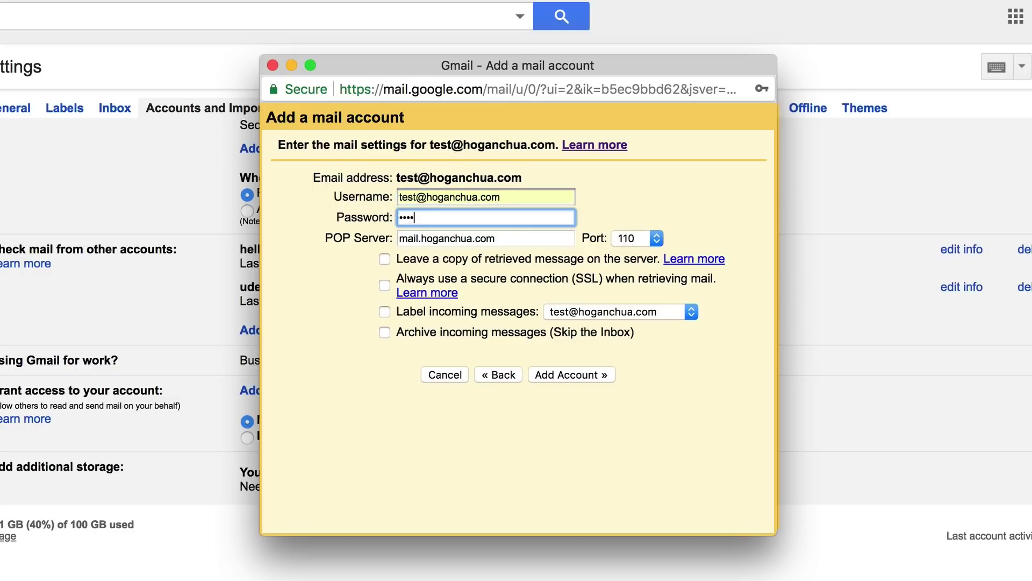
{"action": "type", "text": "•"}
- Keep server mail.hoganchua.com on port 110, leave copies on the server, and add the account
{"action": "mouse_move", "coordinate": [420, 239]}
{"action": "left_mouse_down"}
{"action": "mouse_move", "coordinate": [391, 238]}
{"action": "mouse_move", "coordinate": [425, 238]}
{"action": "left_mouse_up"}
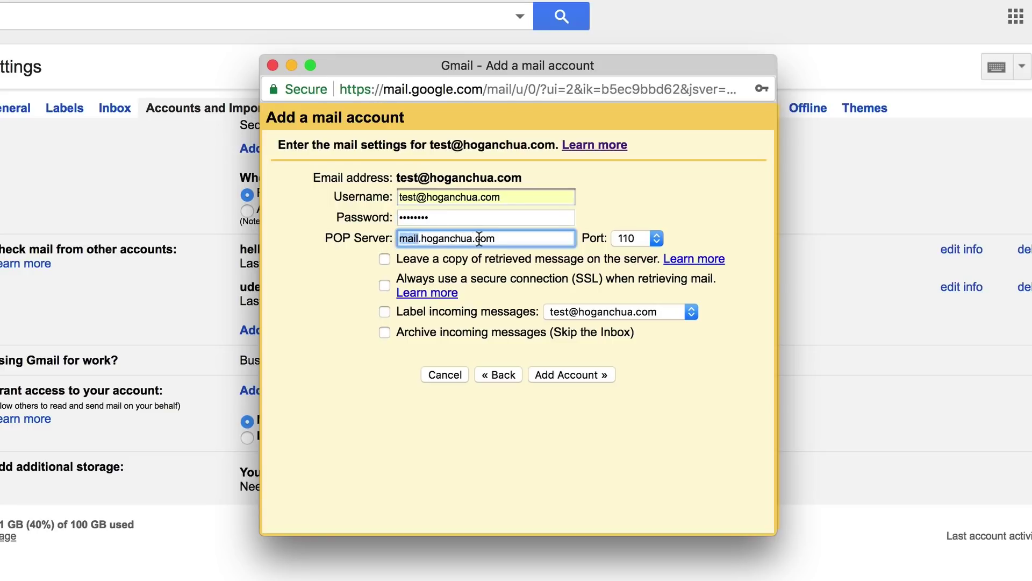
{"action": "left_click_drag", "start_coordinate": [503, 238], "coordinate": [388, 242]}
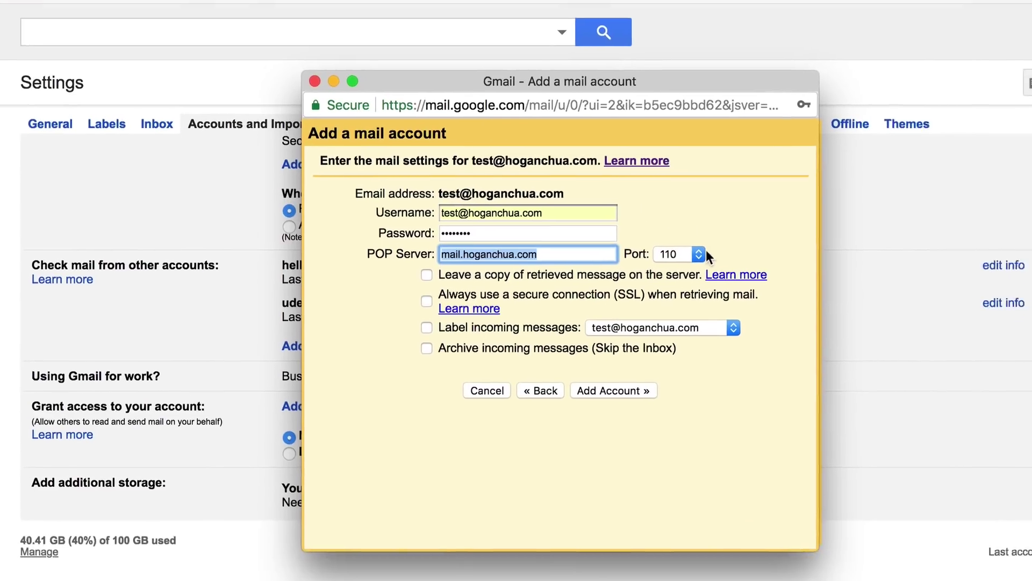
{"action": "left_click", "coordinate": [863, 319]}
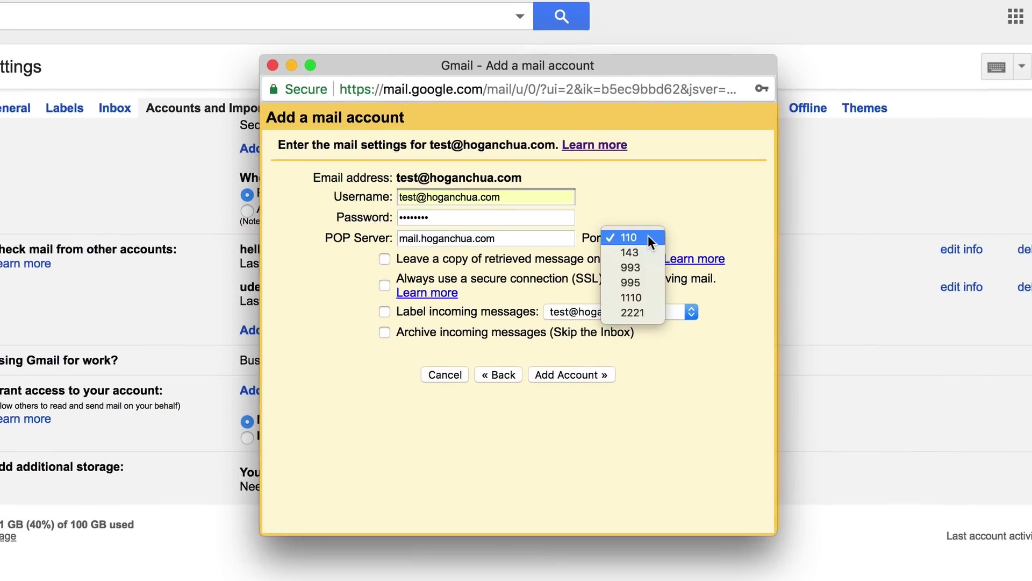
{"action": "left_click", "coordinate": [677, 236]}
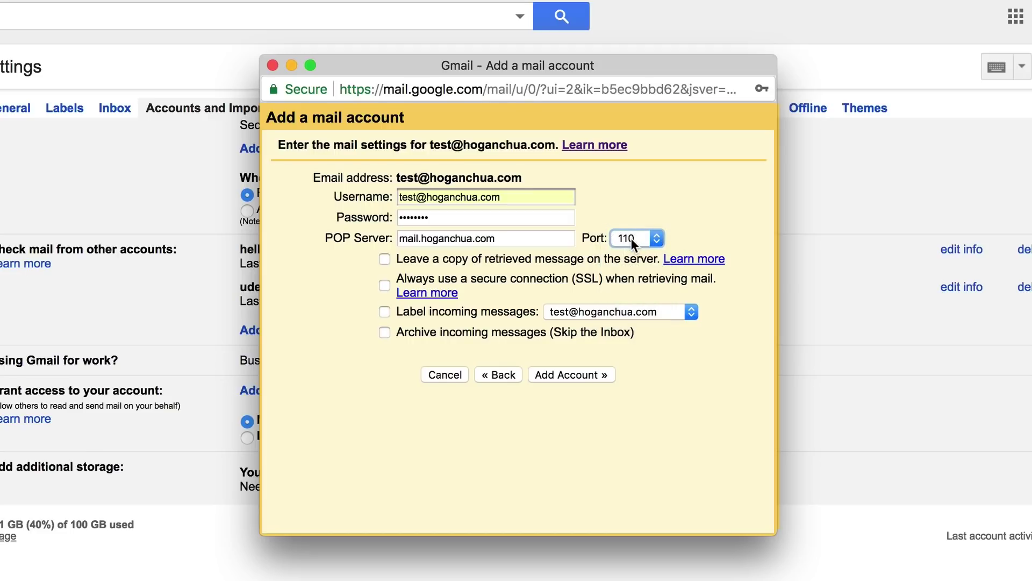
{"action": "left_click", "coordinate": [385, 259]}
{"action": "left_click", "coordinate": [573, 374]}
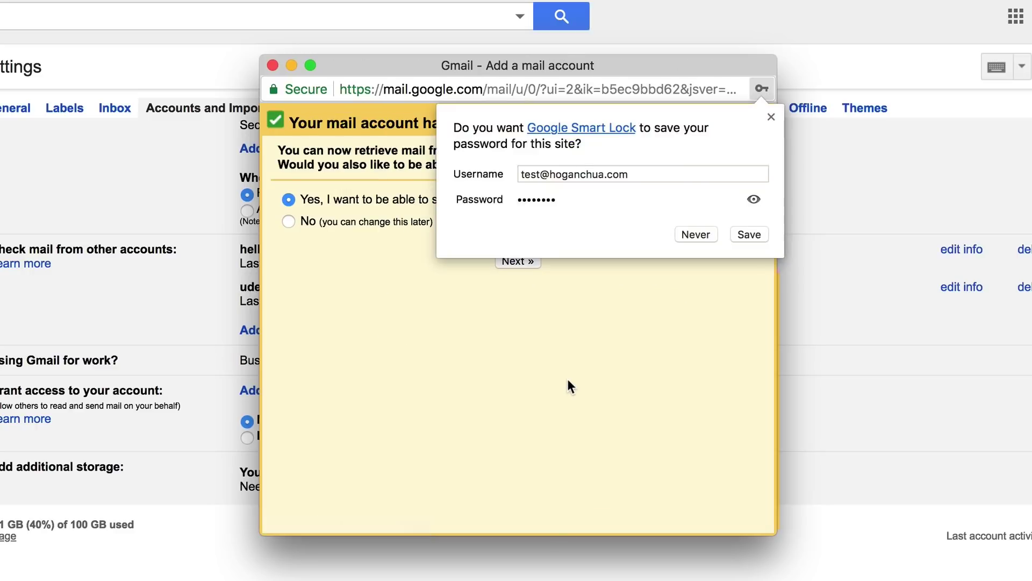
{"action": "left_click", "coordinate": [767, 115]}
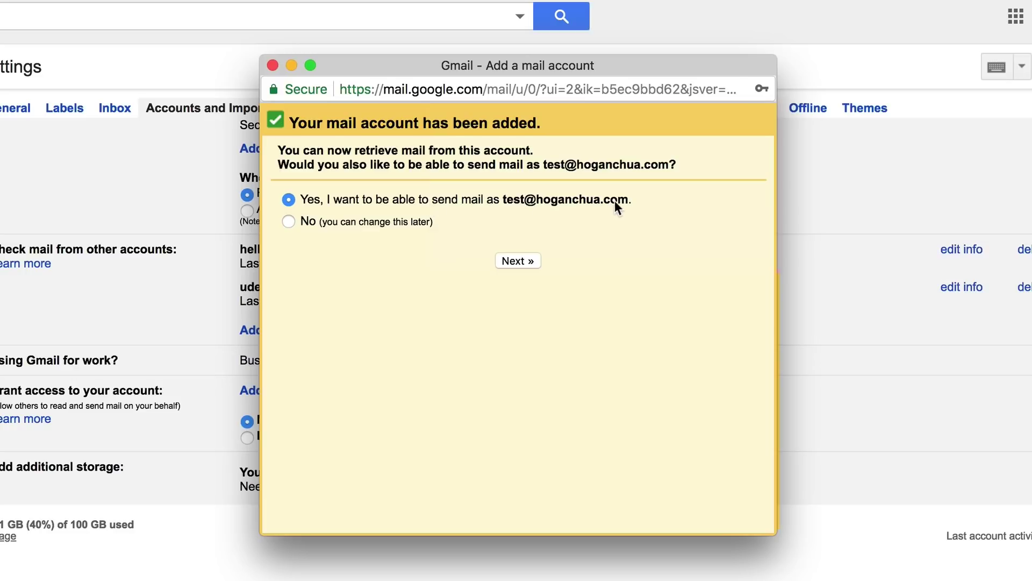
{"action": "left_click", "coordinate": [528, 262]}
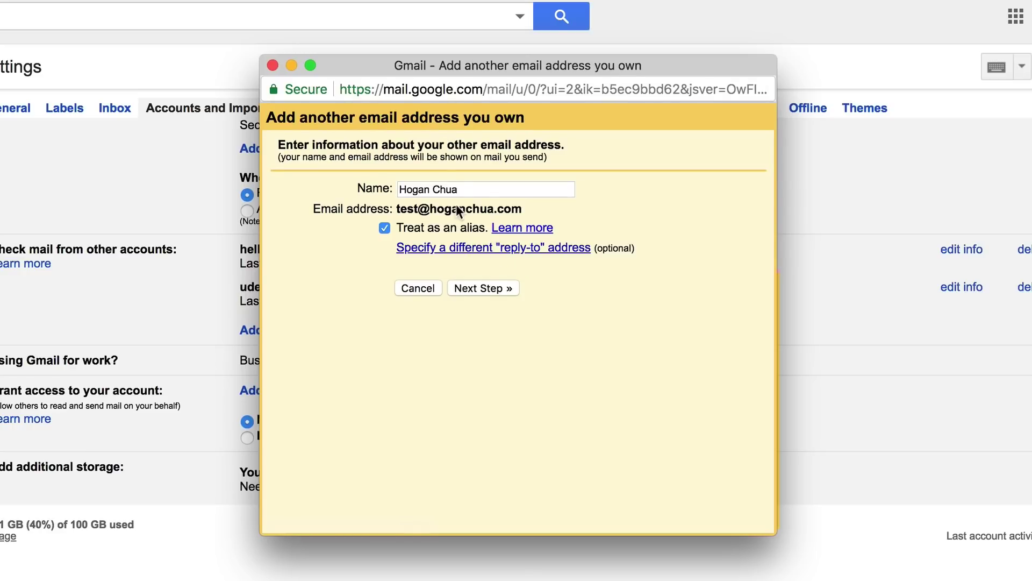
{"action": "triple_click", "coordinate": [459, 190]}
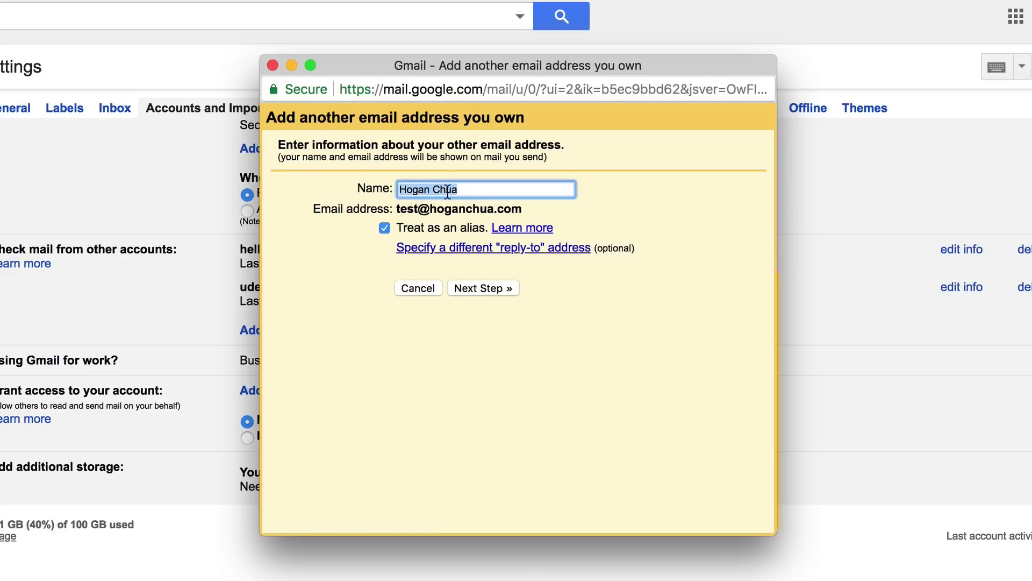
{"action": "left_click", "coordinate": [482, 289]}
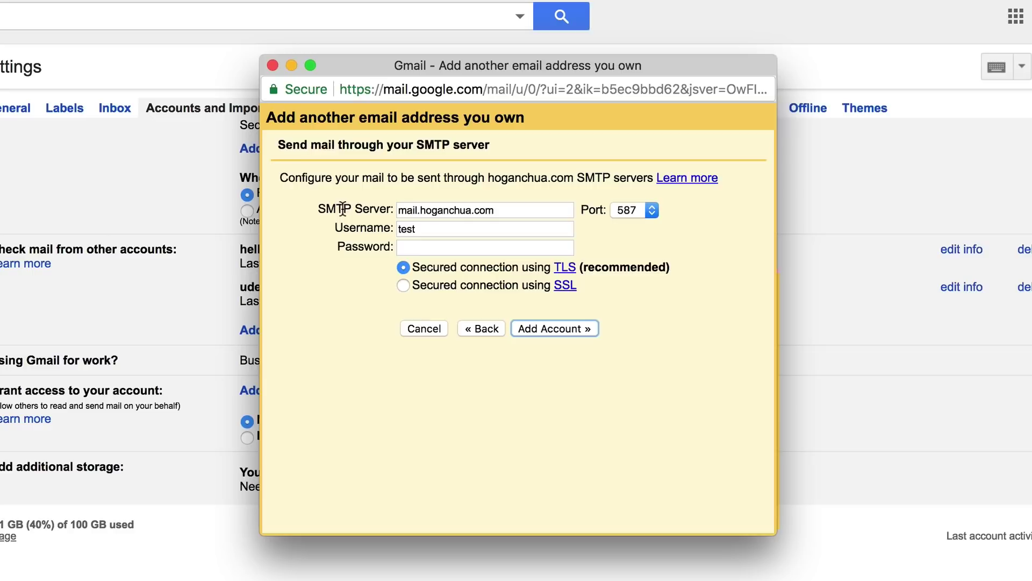
{"action": "left_click_drag", "start_coordinate": [560, 210], "coordinate": [374, 211]}
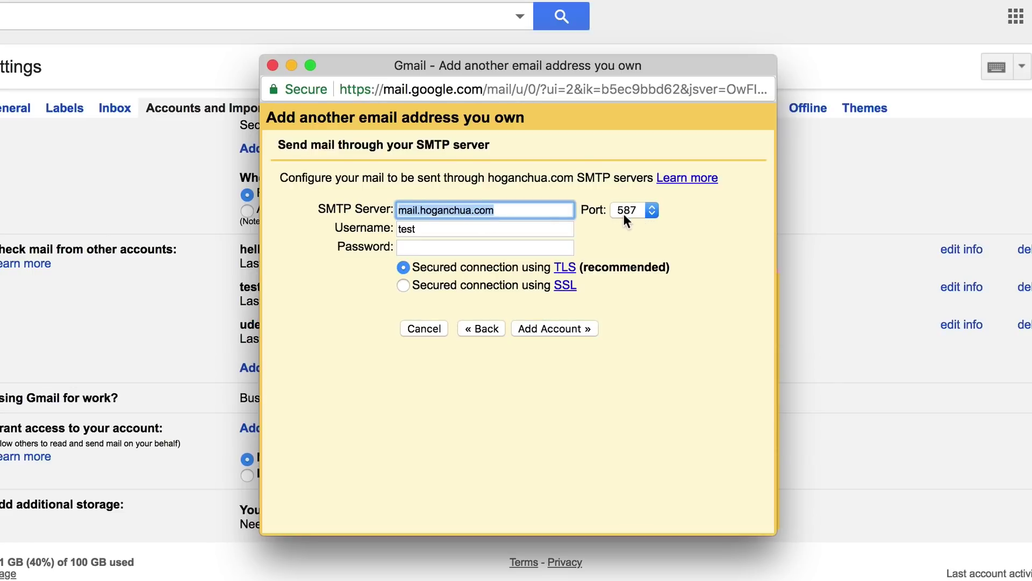
{"action": "left_click_drag", "start_coordinate": [426, 228], "coordinate": [391, 229]}
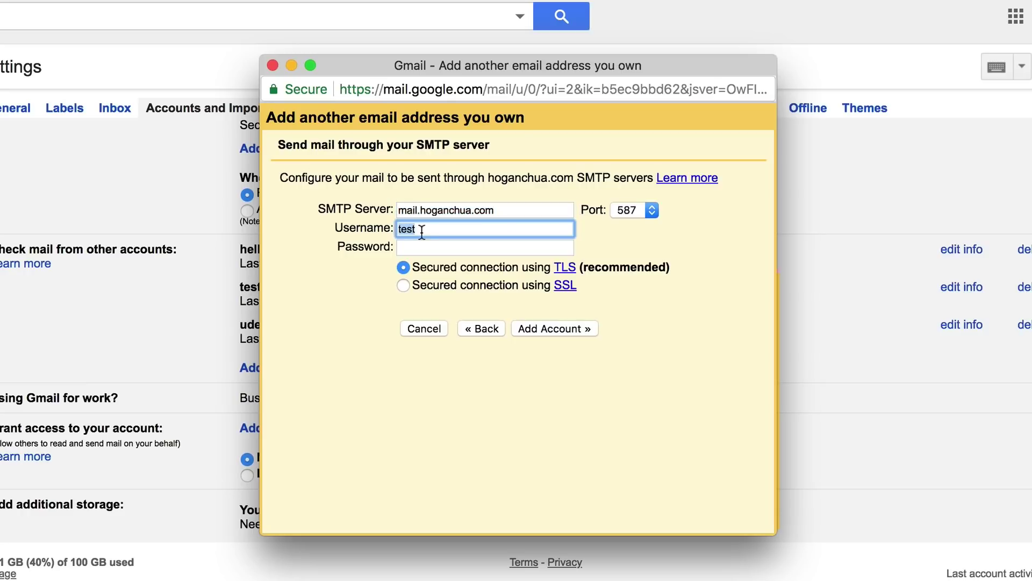
{"action": "key", "text": "super+v"}
{"action": "left_click", "coordinate": [489, 246]}
{"action": "type", "text": "•••"}
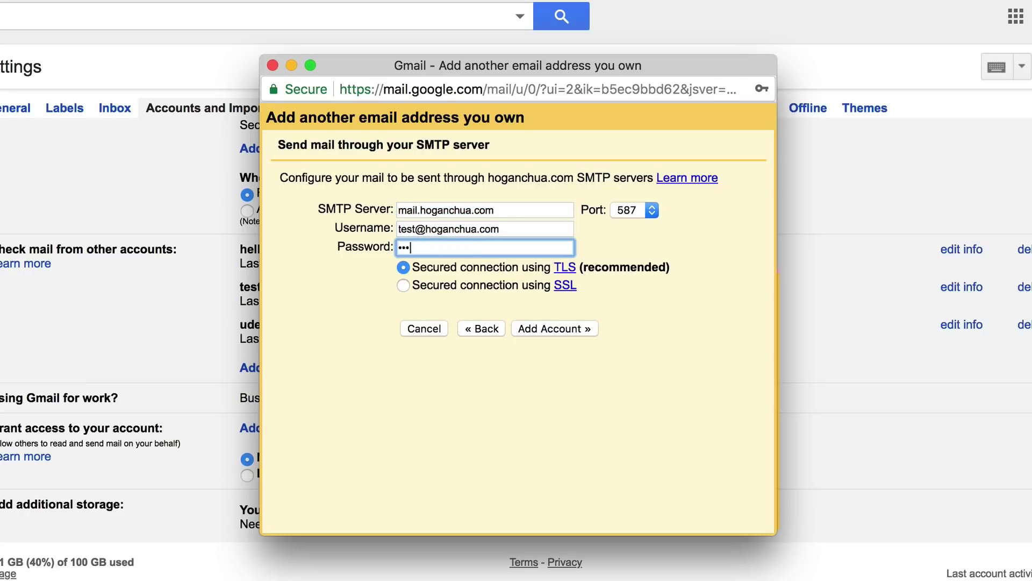
{"action": "type", "text": "••••"}
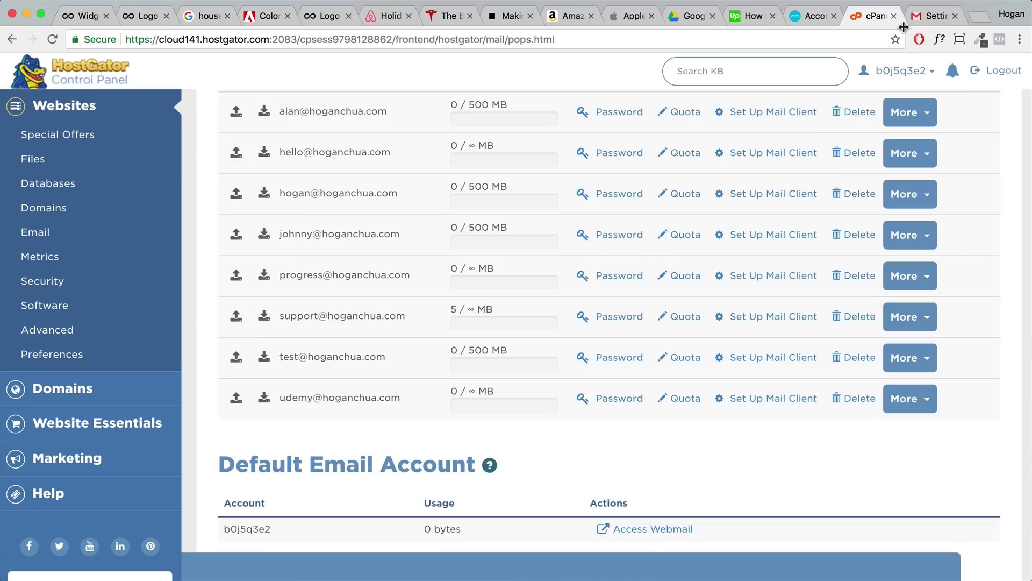
- Return to the SMTP setup window and submit it with port 587 and TLS
{"action": "left_click", "coordinate": [925, 19]}
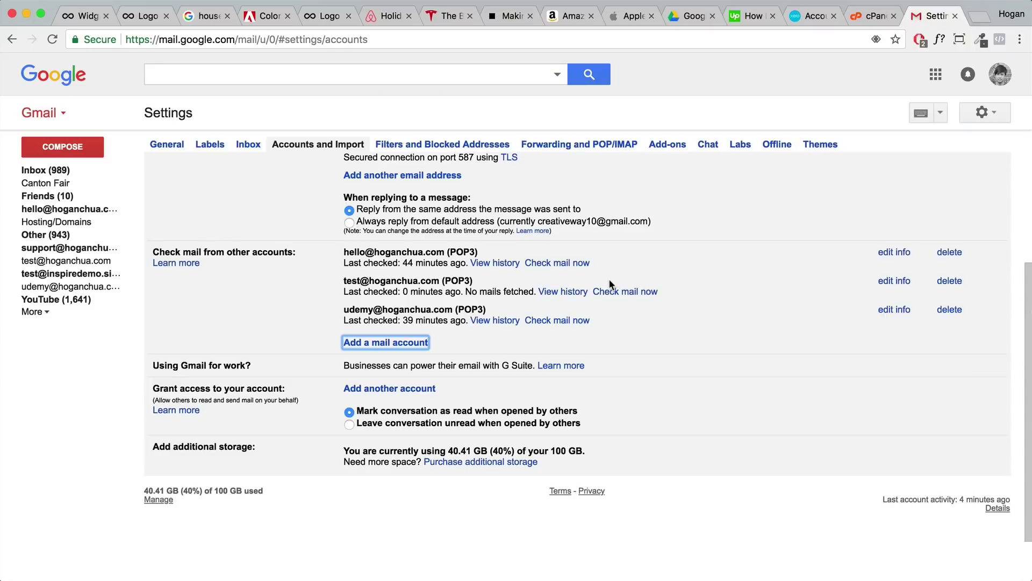
{"action": "key", "text": "F3"}
{"action": "left_click", "coordinate": [954, 460]}
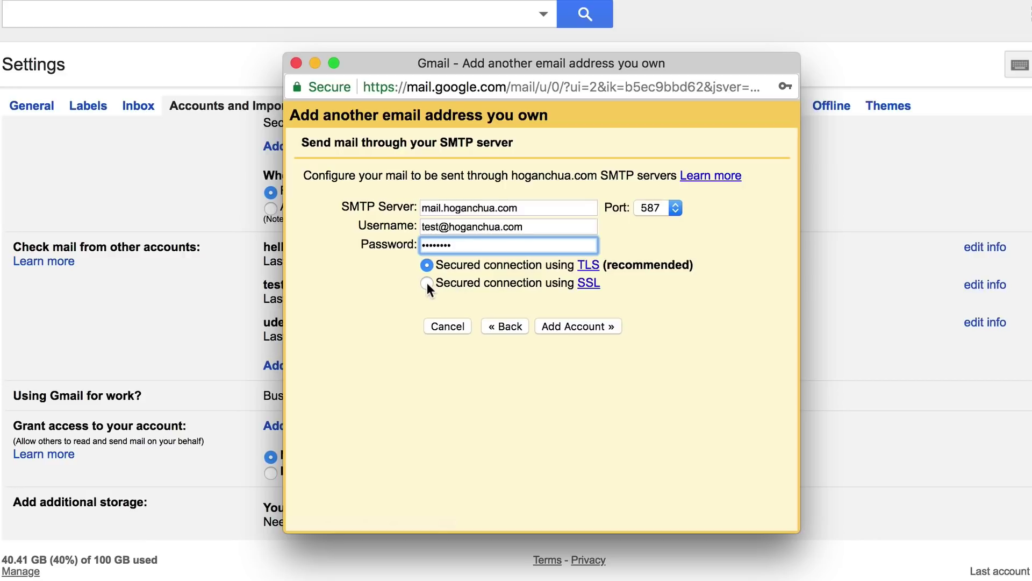
{"action": "left_click", "coordinate": [583, 326]}
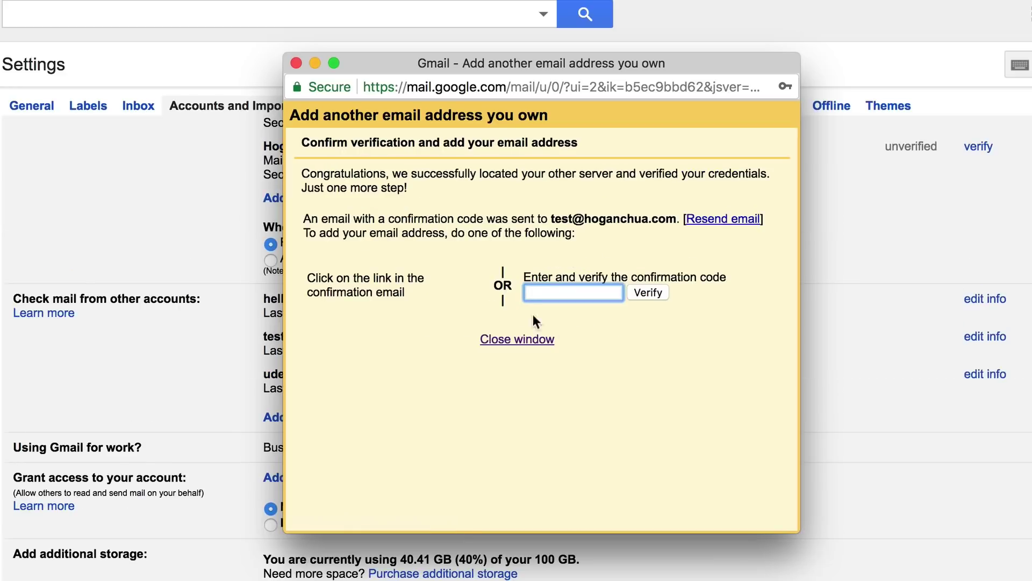
- Back on Accounts and Import, run Check mail now for the test POP3 account; one mail fetched
{"action": "left_click_drag", "start_coordinate": [303, 143], "coordinate": [412, 141]}
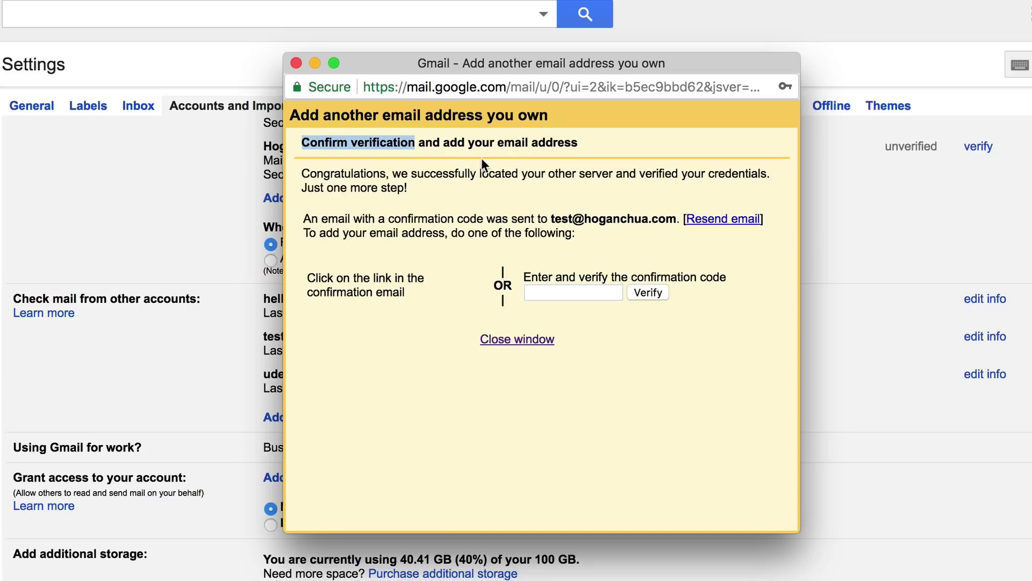
{"action": "left_click_drag", "start_coordinate": [677, 219], "coordinate": [554, 220]}
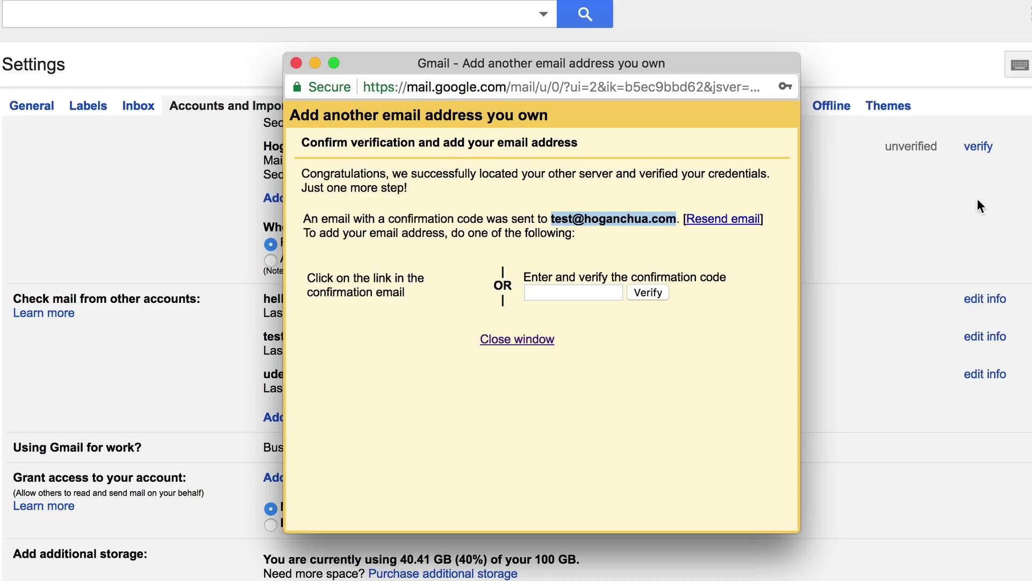
{"action": "key", "text": "super+w"}
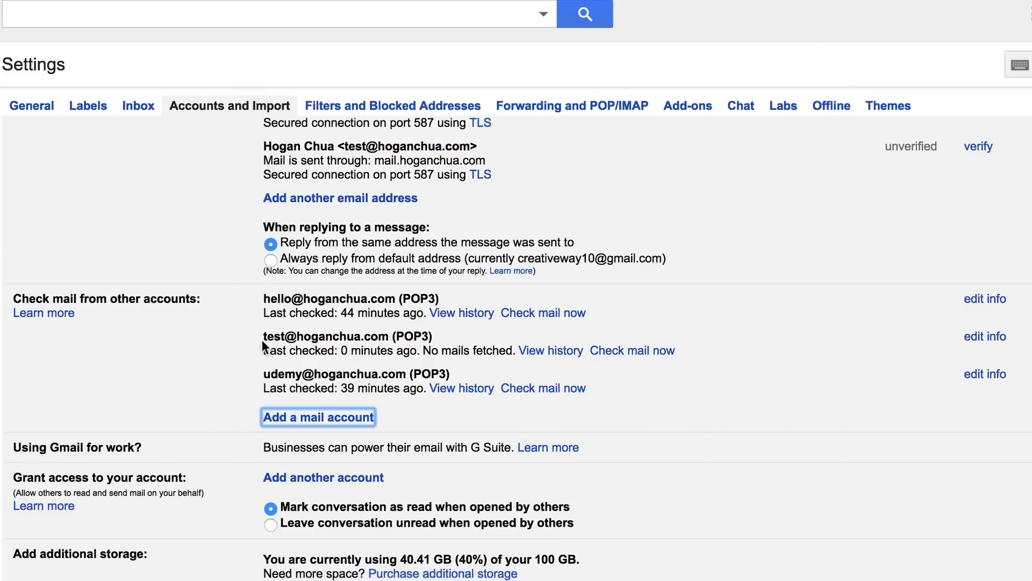
{"action": "left_click_drag", "start_coordinate": [263, 338], "coordinate": [513, 350]}
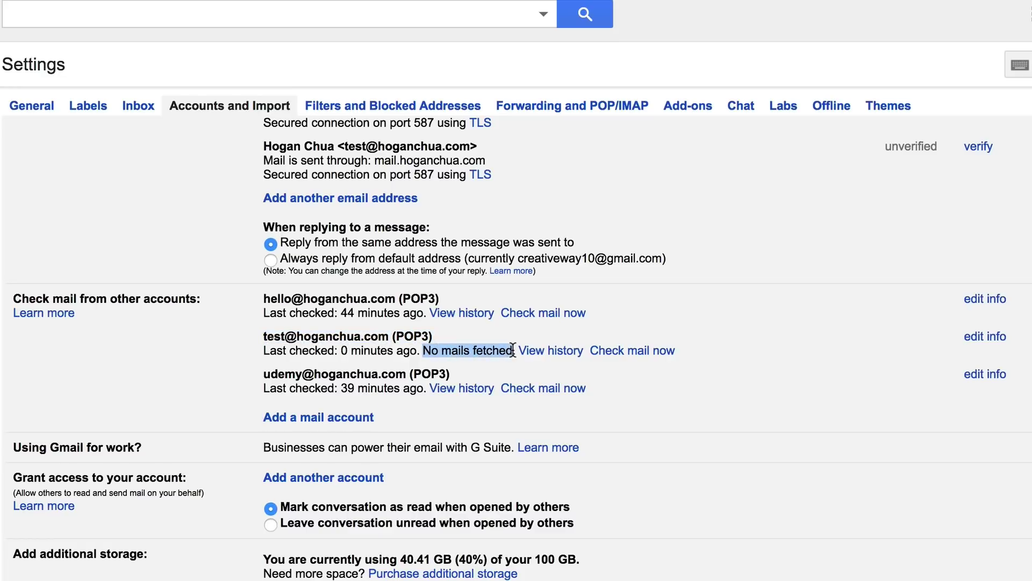
{"action": "left_click", "coordinate": [639, 354]}
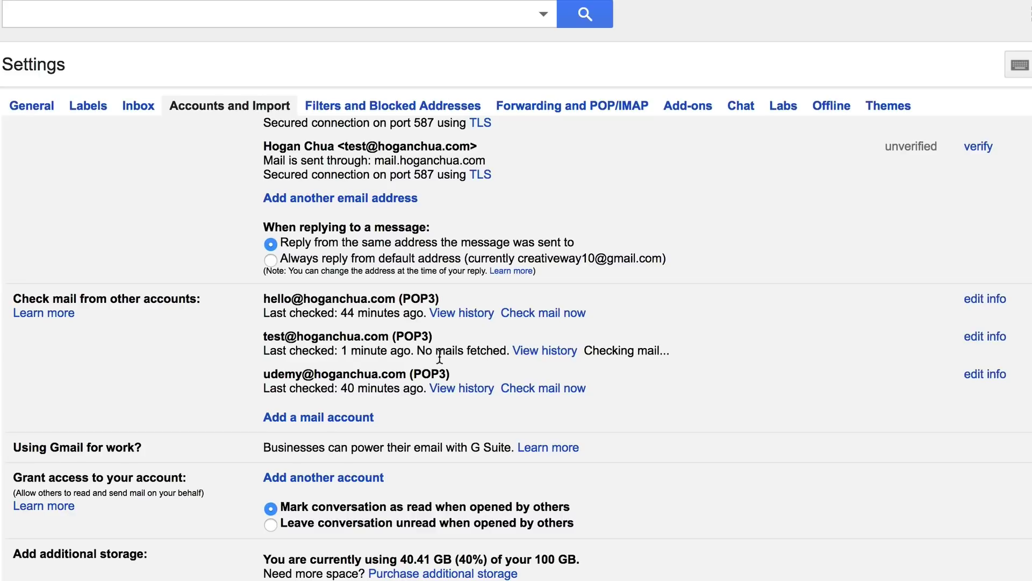
{"action": "left_click_drag", "start_coordinate": [423, 352], "coordinate": [515, 355]}
- Open the Gmail Confirmation email in the Primary inbox and copy its confirmation code
{"action": "left_click", "coordinate": [514, 355]}
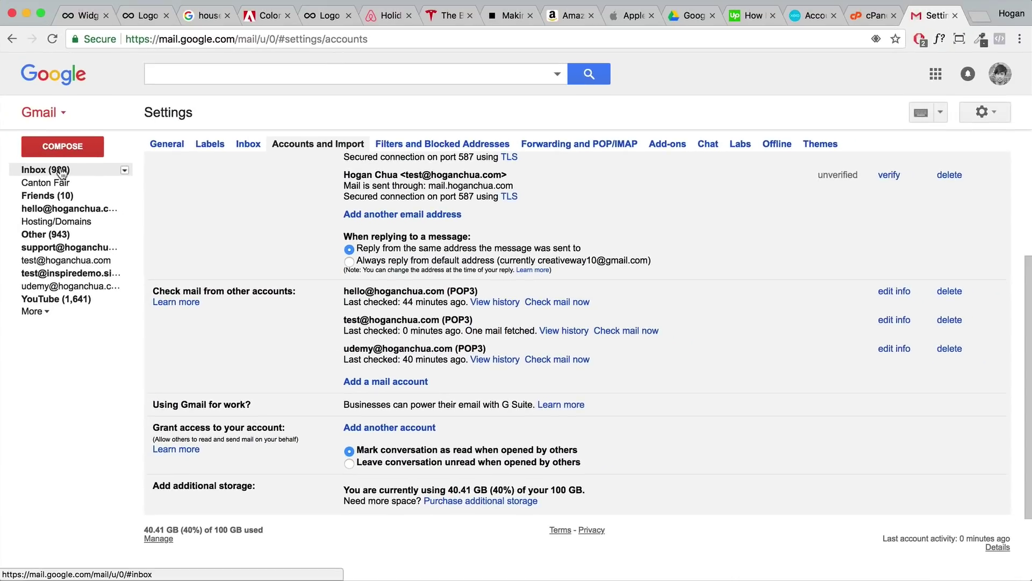
{"action": "left_click", "coordinate": [61, 172]}
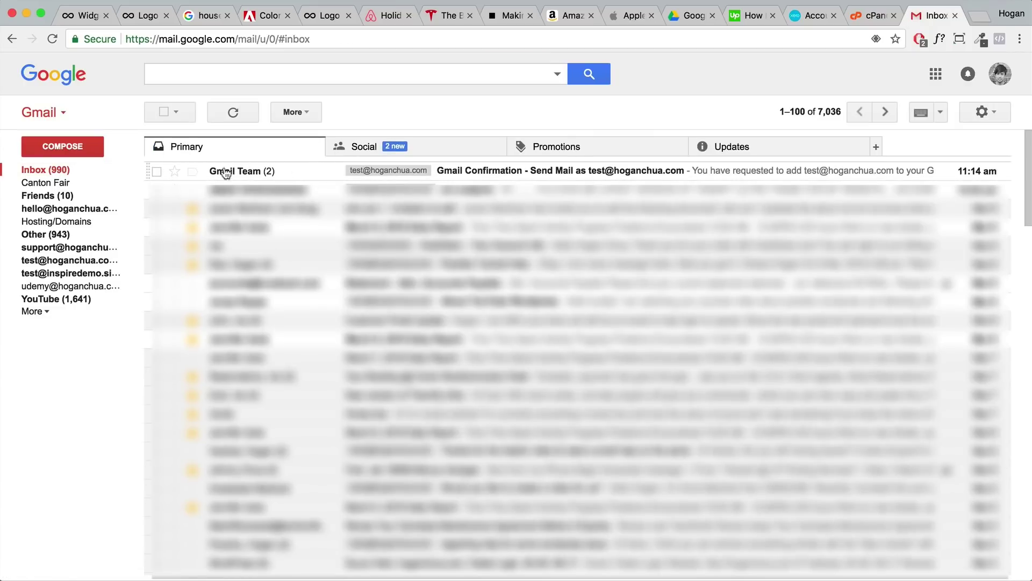
{"action": "left_click", "coordinate": [746, 152]}
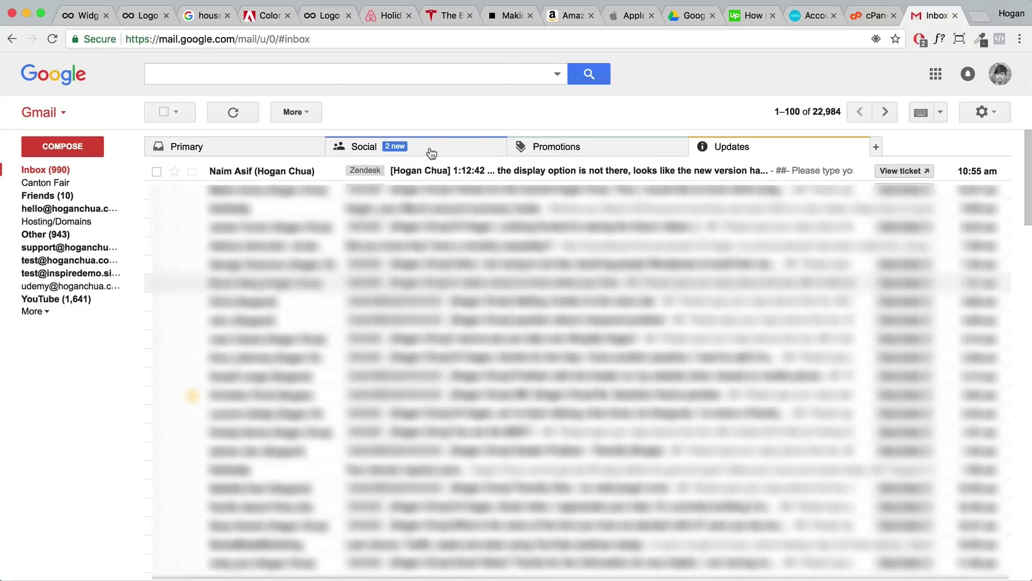
{"action": "left_click", "coordinate": [270, 152]}
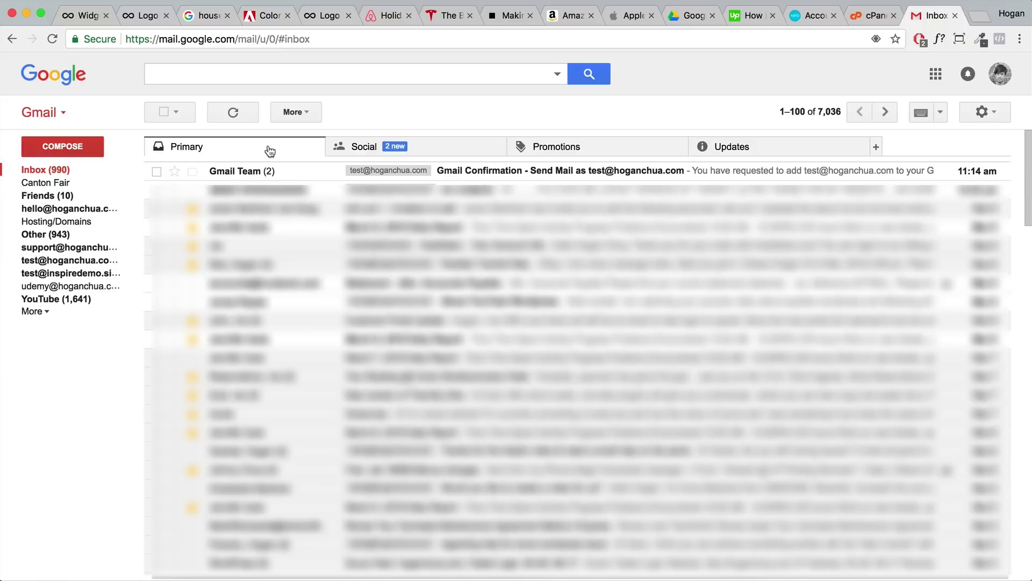
{"action": "left_click", "coordinate": [240, 171]}
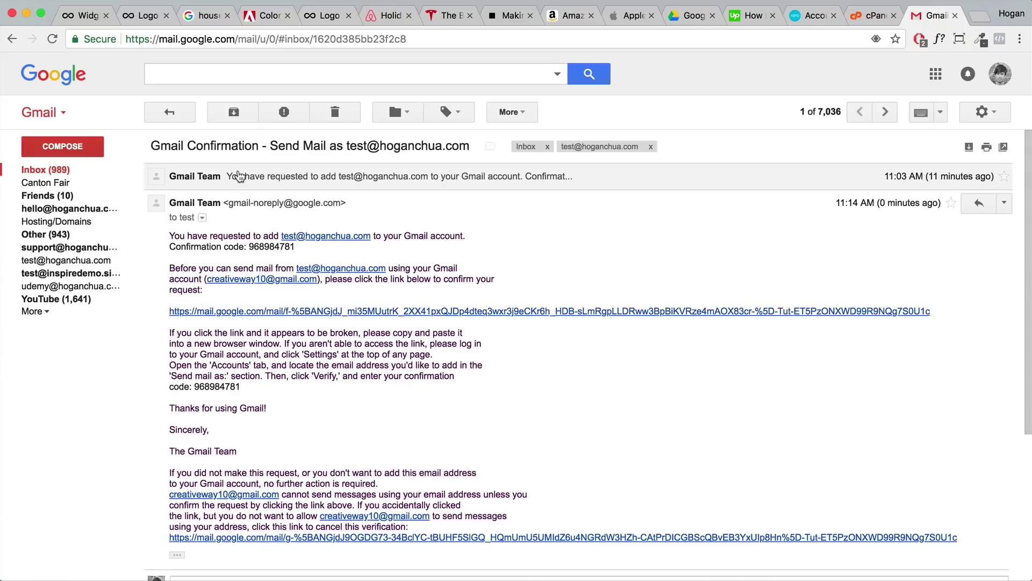
{"action": "scroll", "coordinate": [358, 248], "scroll_direction": "down", "scroll_amount": 3}
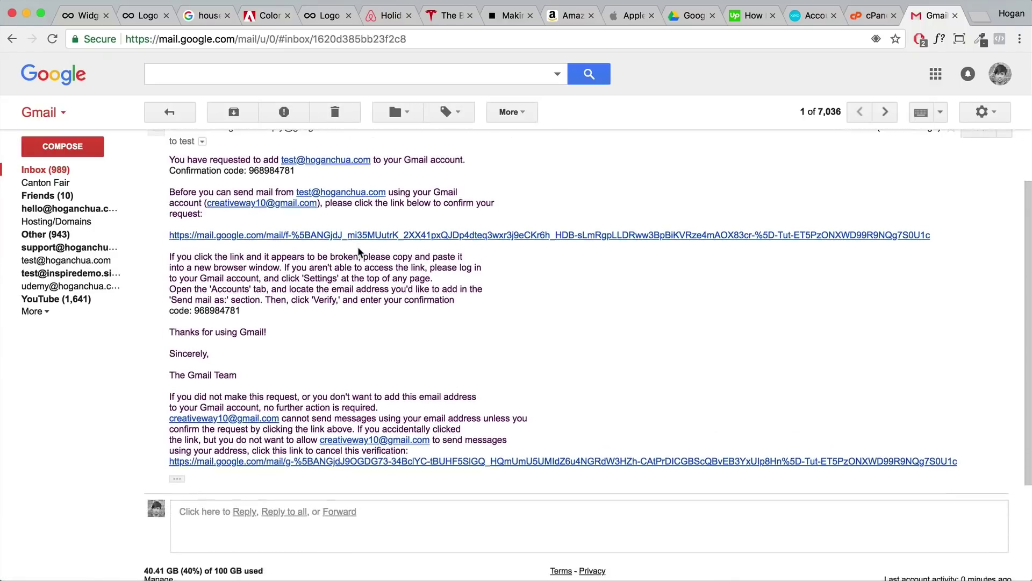
{"action": "scroll", "coordinate": [357, 247], "scroll_direction": "up", "scroll_amount": 2}
{"action": "left_click_drag", "start_coordinate": [295, 219], "coordinate": [251, 220]}
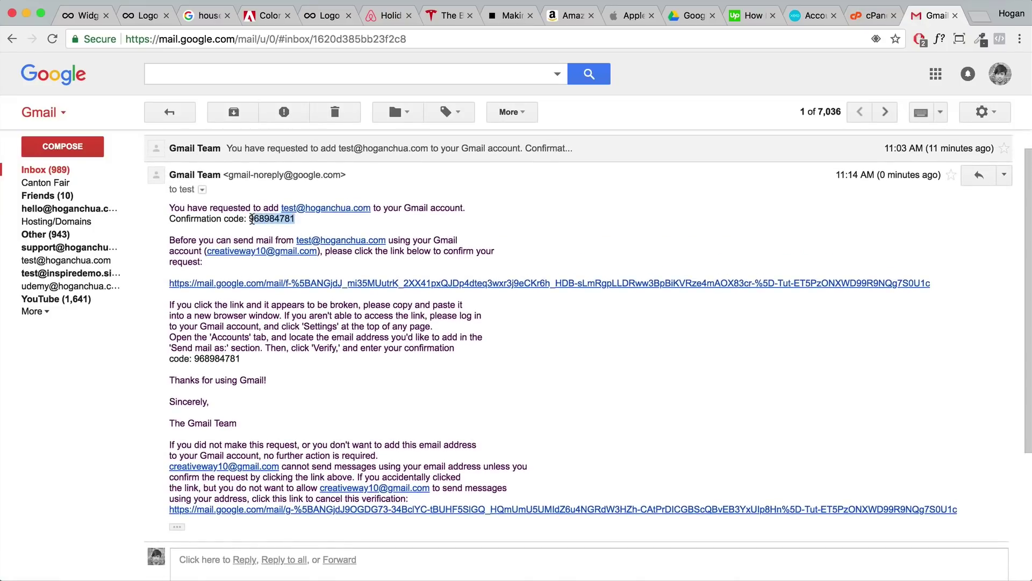
{"action": "right_click", "coordinate": [251, 219]}
{"action": "left_click", "coordinate": [271, 243]}
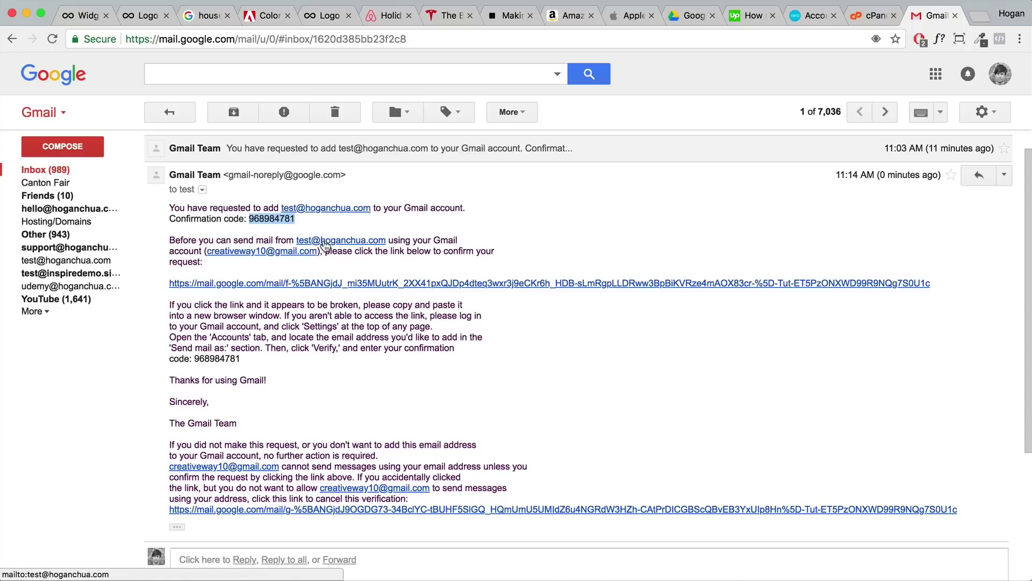
- Paste the confirmation code into the verification popup and verify the address
{"action": "key", "text": "ctrl+Down"}
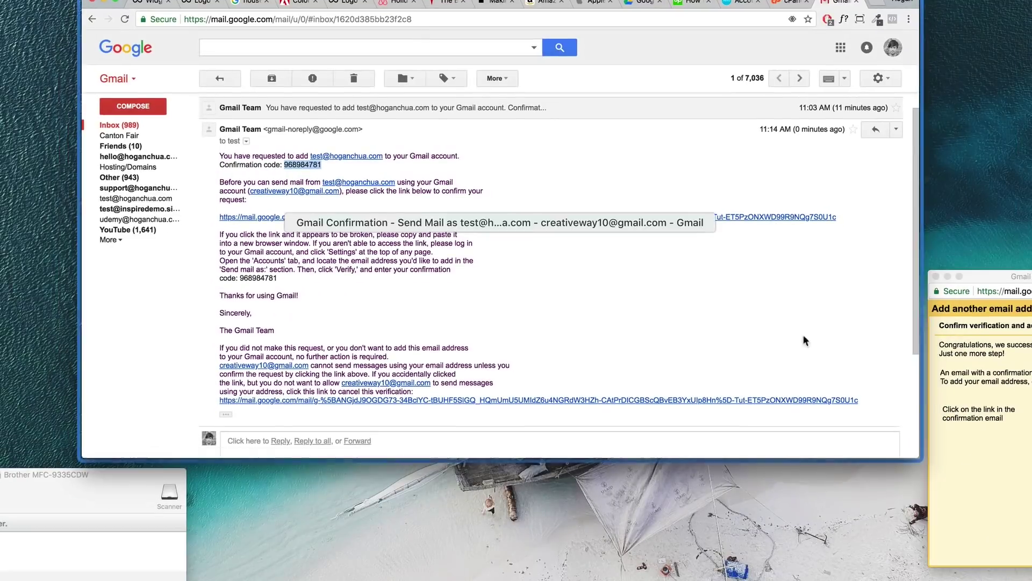
{"action": "left_click", "coordinate": [994, 280]}
{"action": "left_click", "coordinate": [571, 288]}
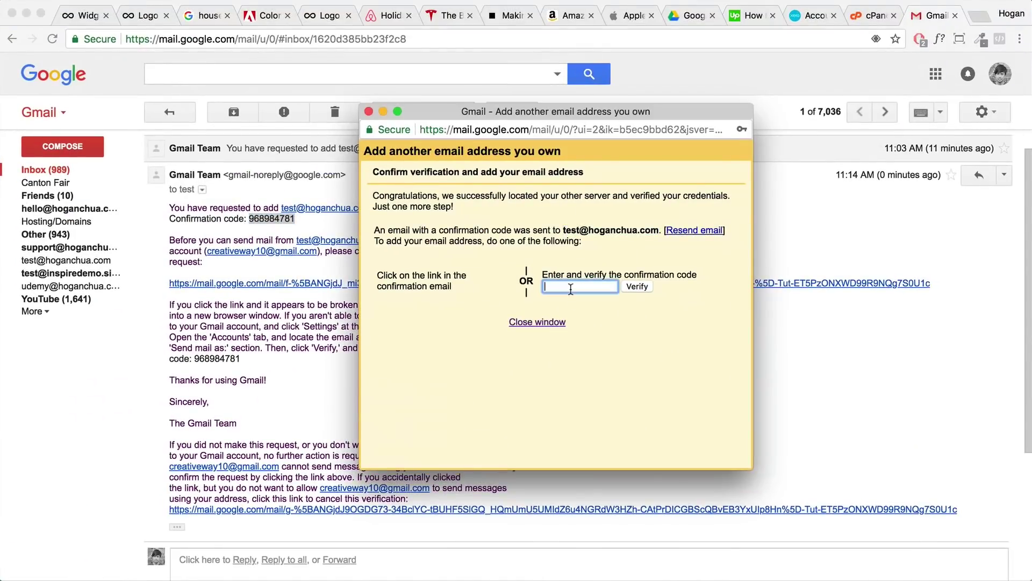
{"action": "key", "text": "super+v"}
{"action": "left_click", "coordinate": [630, 286]}
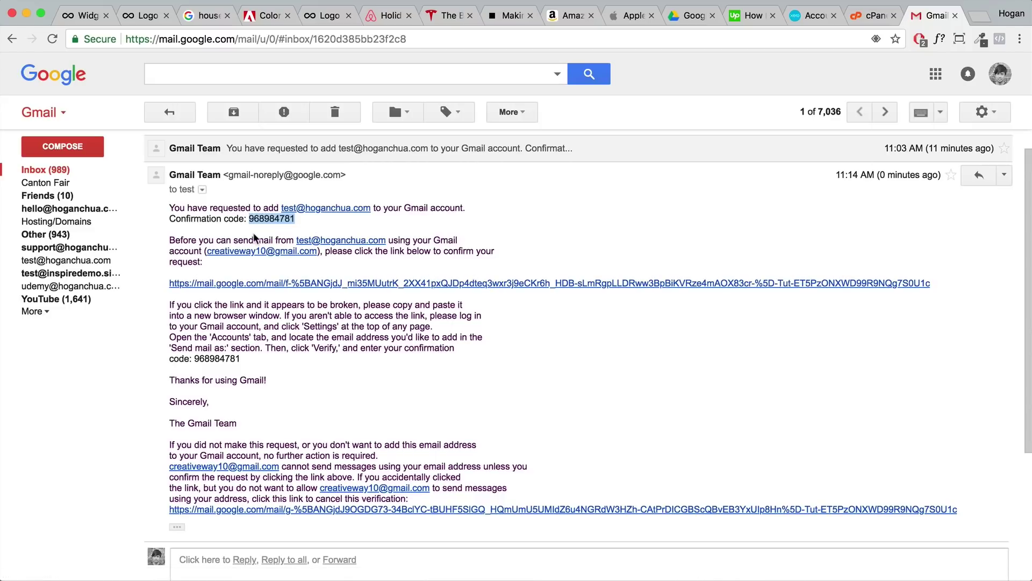
- Compose a new message addressed to the Support contact
{"action": "left_click", "coordinate": [69, 159]}
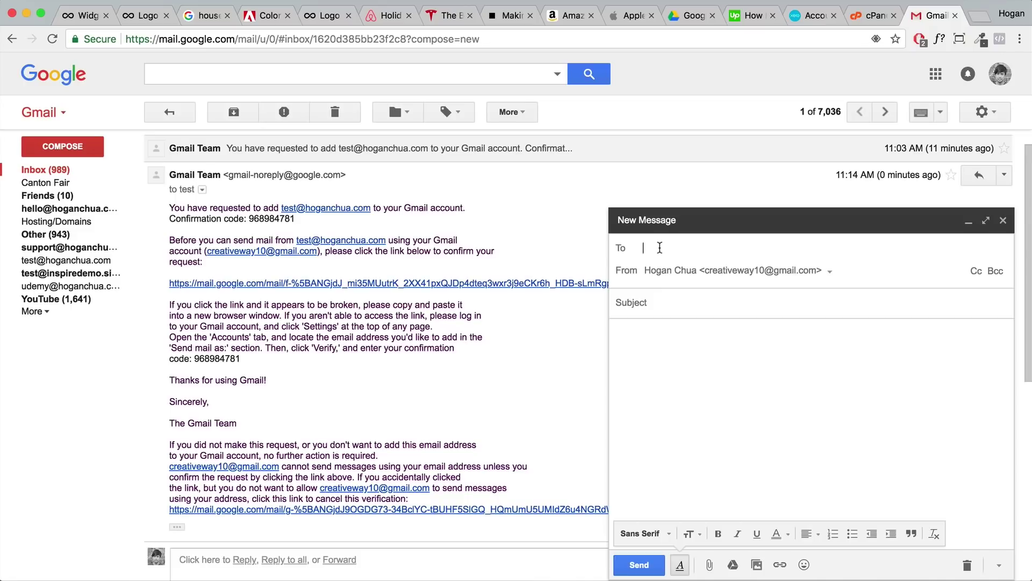
{"action": "type", "text": "support"}
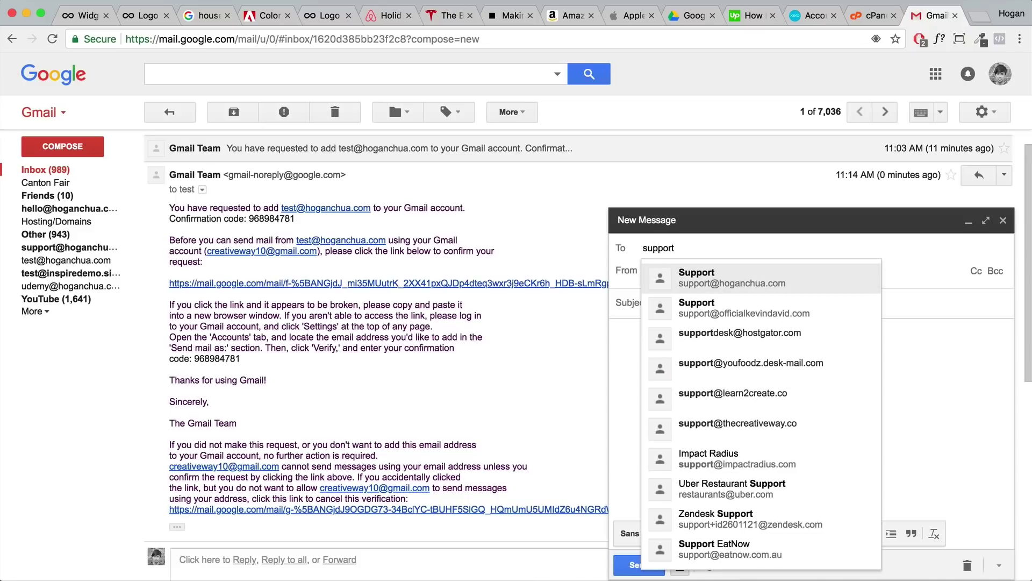
{"action": "left_click", "coordinate": [751, 284]}
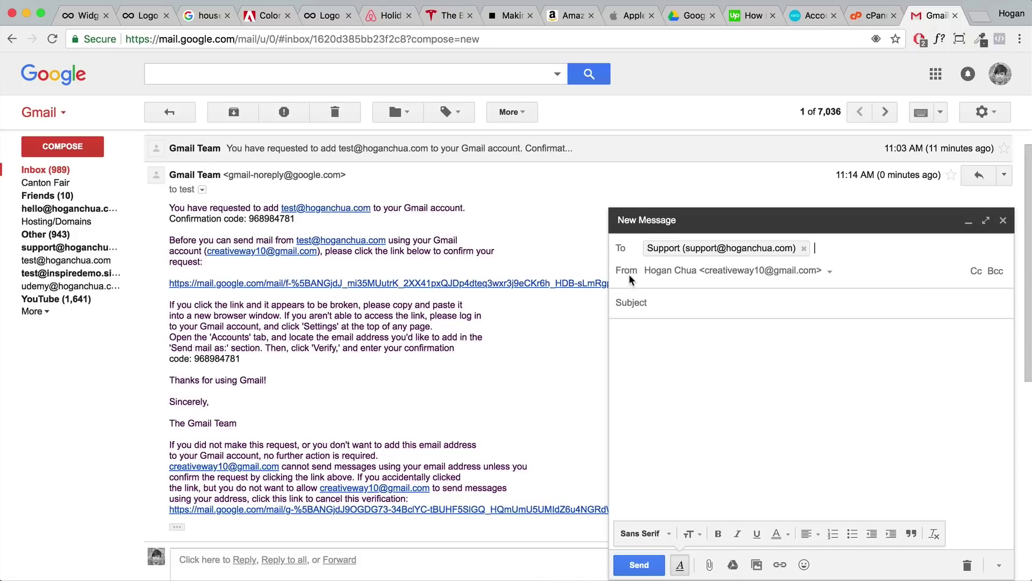
{"action": "left_click", "coordinate": [774, 272]}
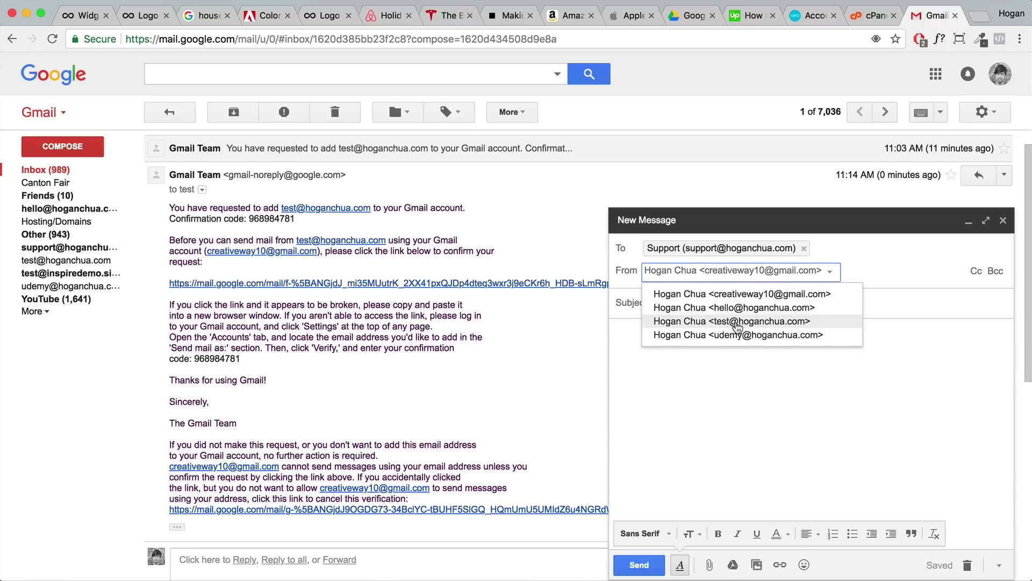
{"action": "left_click", "coordinate": [745, 321]}
{"action": "left_click", "coordinate": [718, 305]}
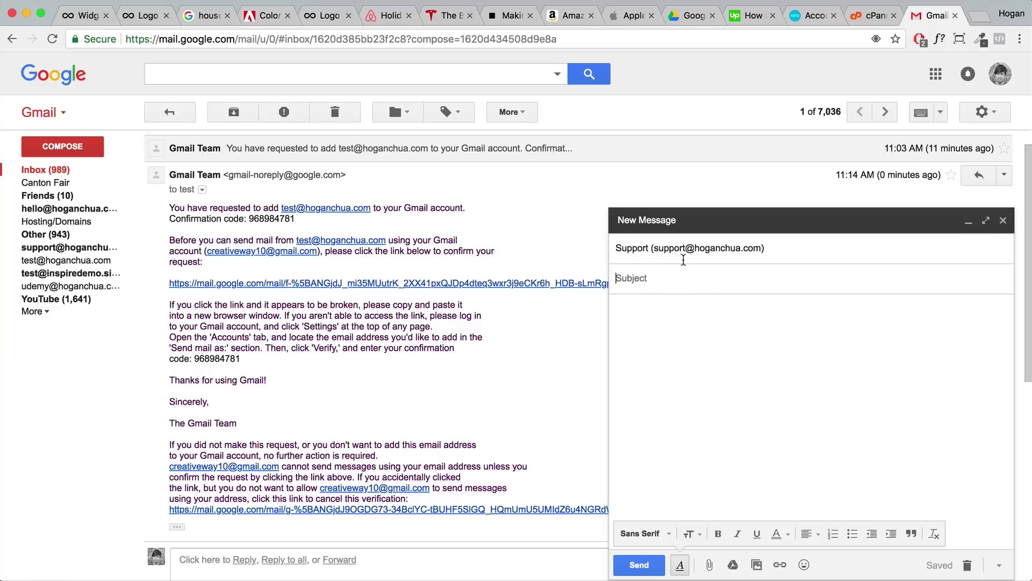
{"action": "left_click", "coordinate": [813, 251]}
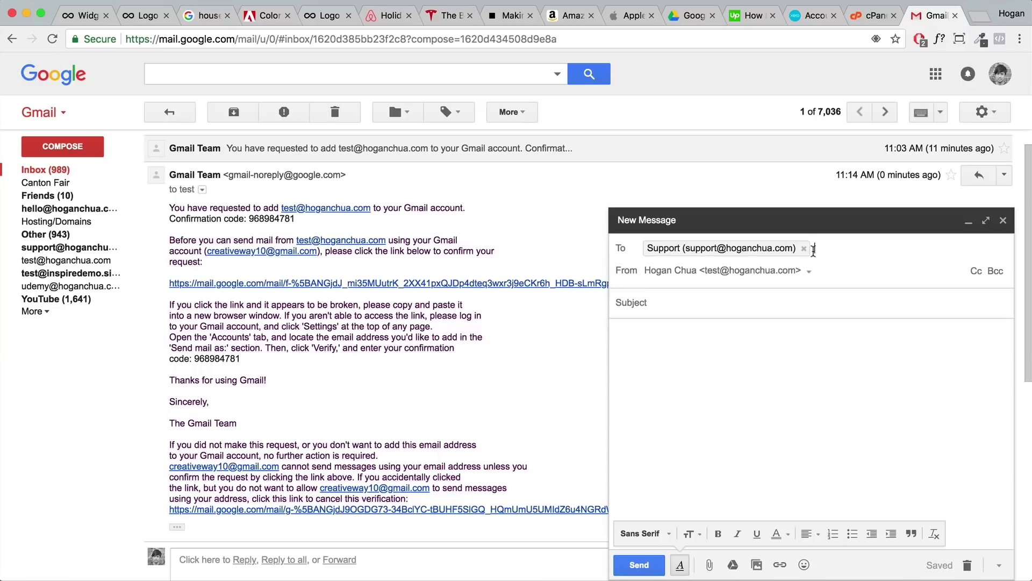
{"action": "left_click", "coordinate": [736, 304]}
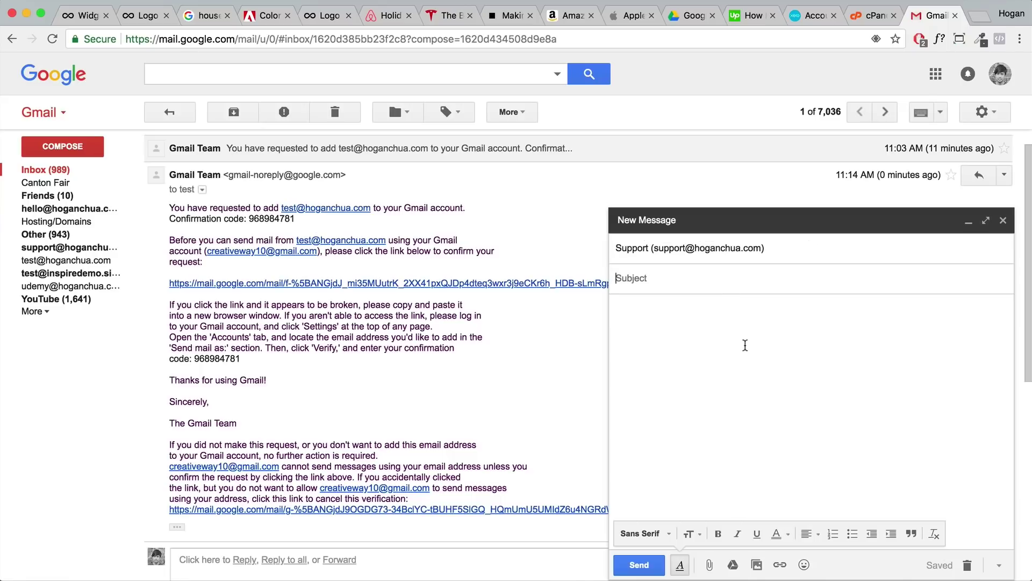